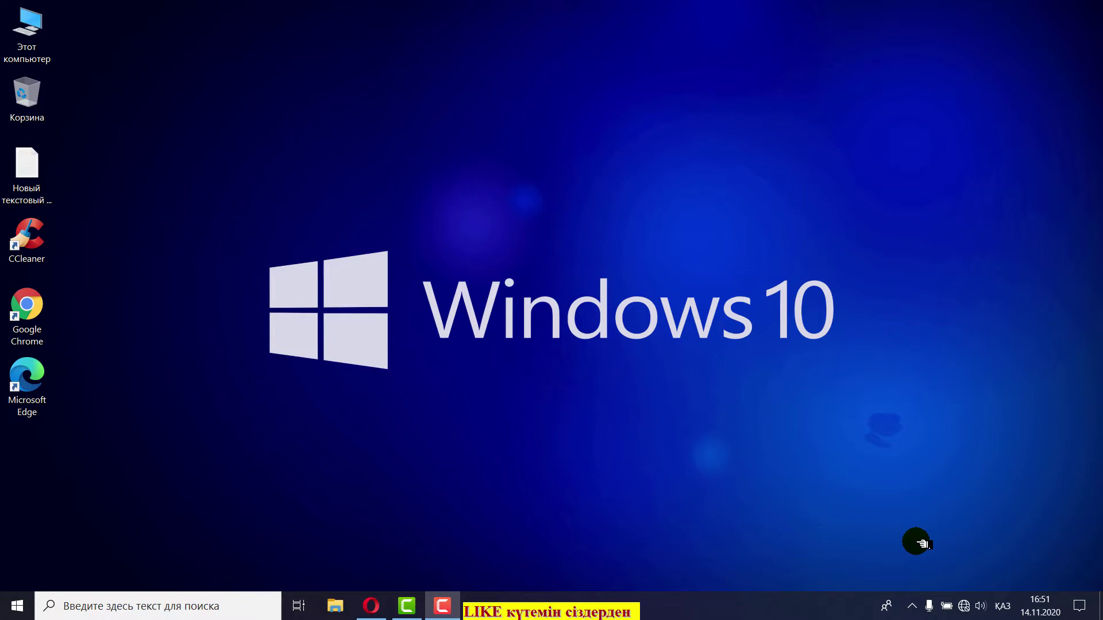
Step: Open the "Поиск устройства" page under "Обновление и безопасность" in Windows Settings
{"action": "left_click", "coordinate": [21, 603]}
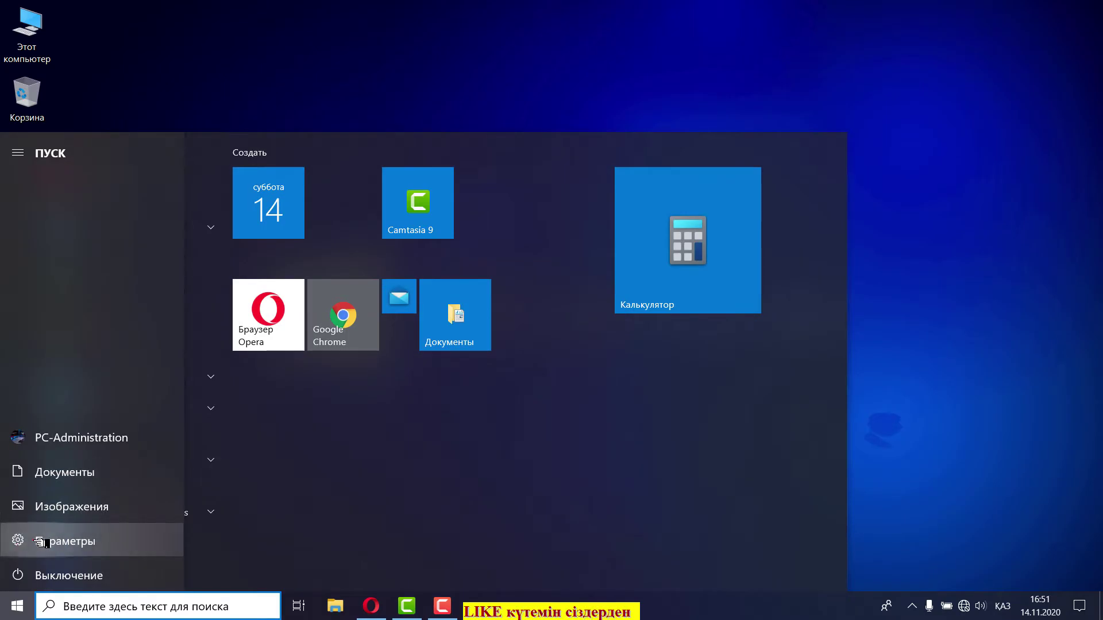
{"action": "left_click", "coordinate": [40, 542]}
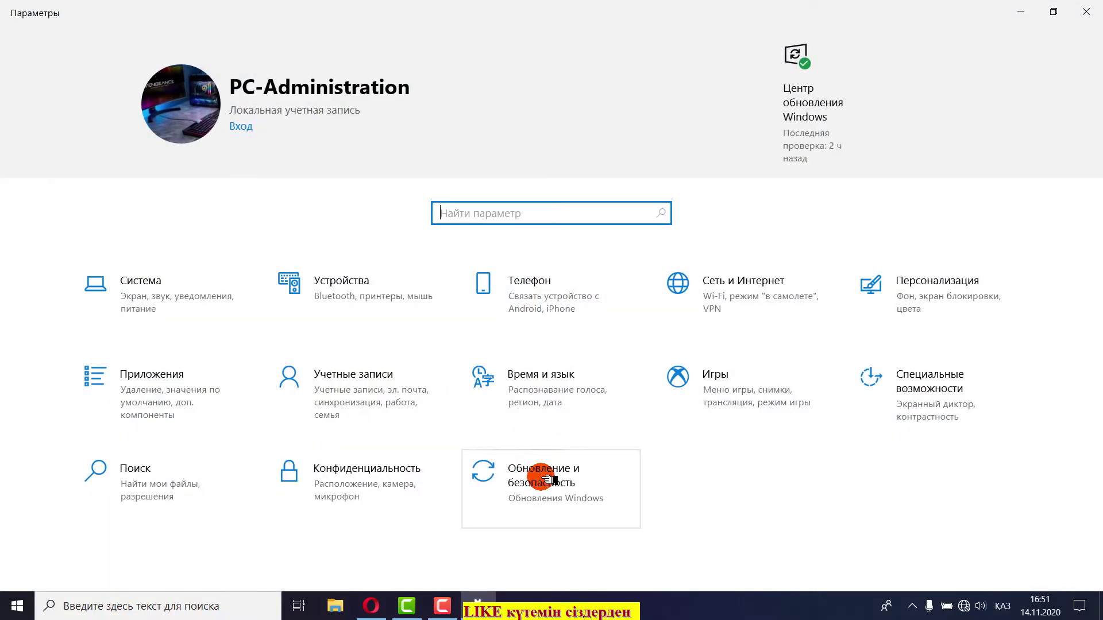
{"action": "left_click", "coordinate": [546, 479]}
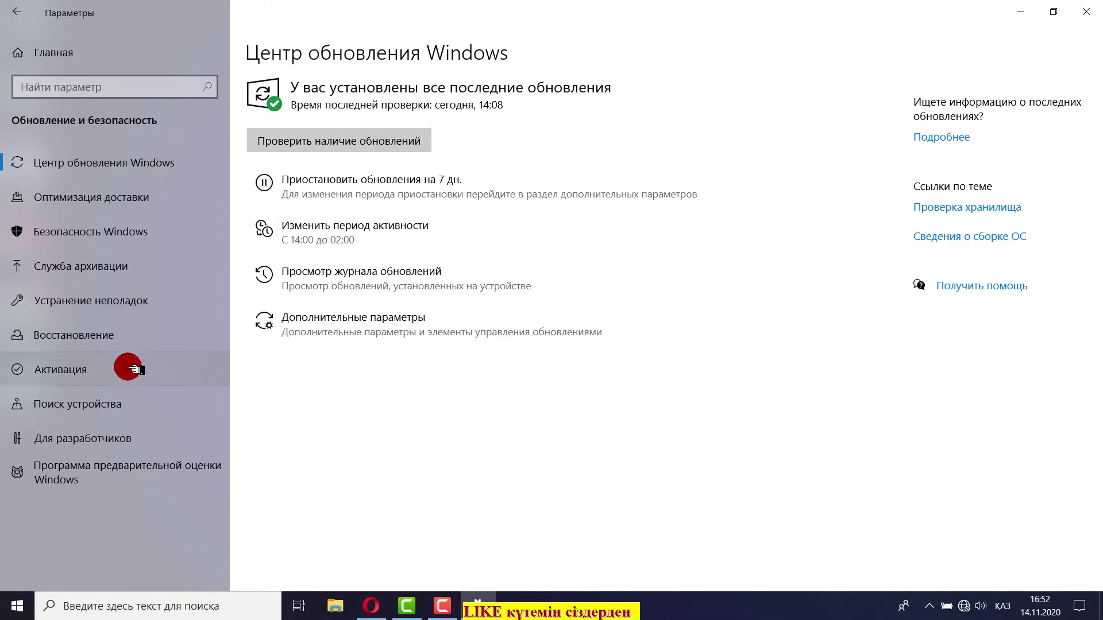
{"action": "left_click", "coordinate": [110, 402]}
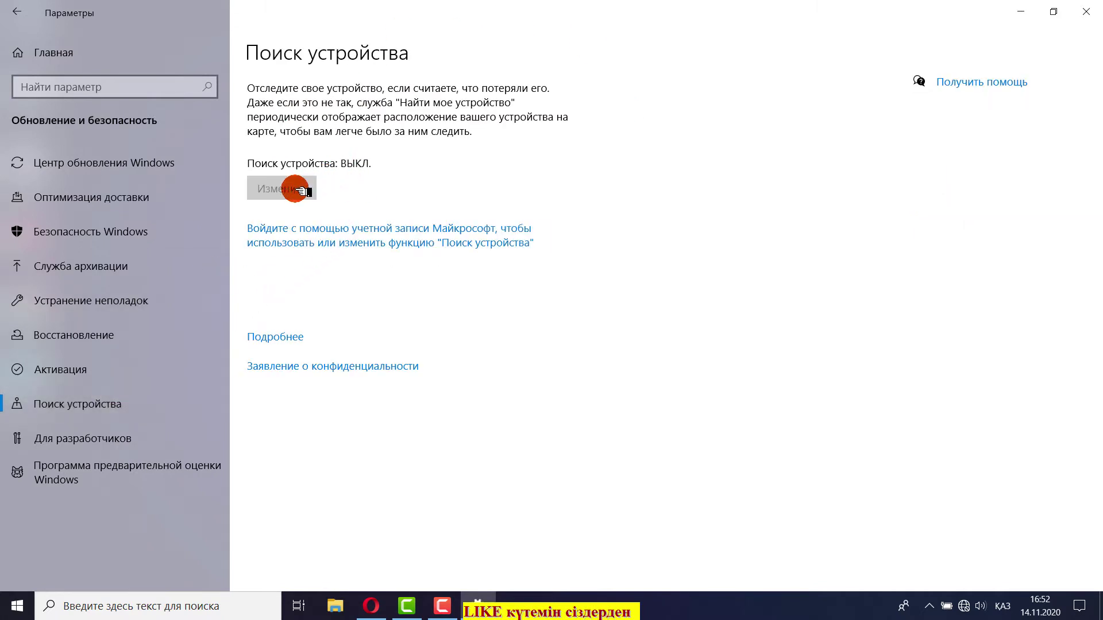
Step: Try to sign in with a Microsoft account instead of the local one, and return to the "Поиск устройства" page
{"action": "left_click", "coordinate": [331, 244]}
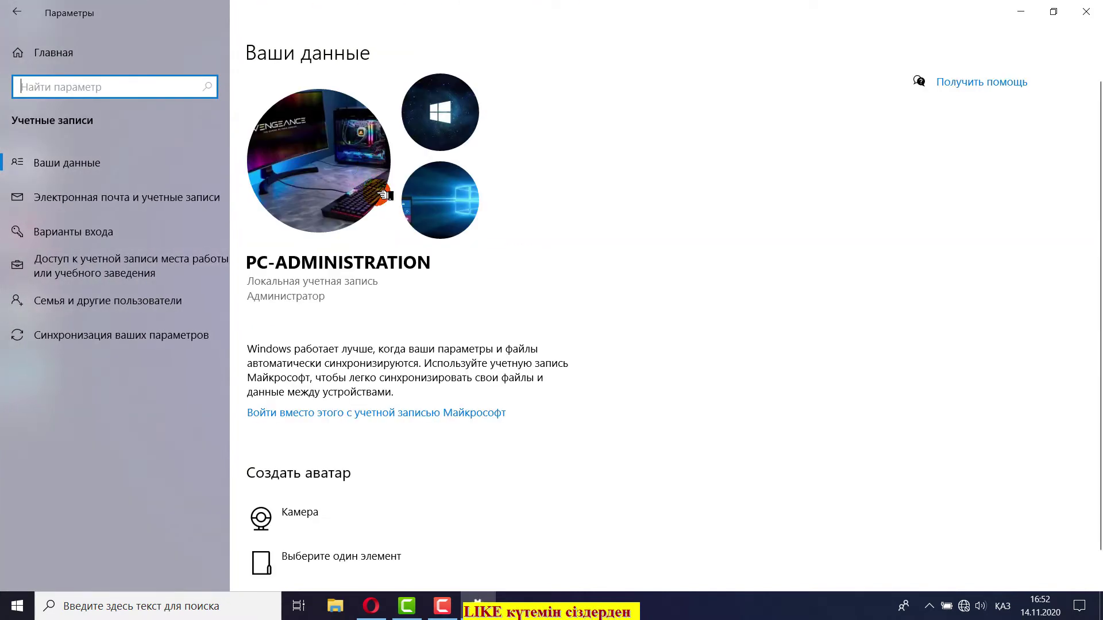
{"action": "left_click", "coordinate": [408, 417]}
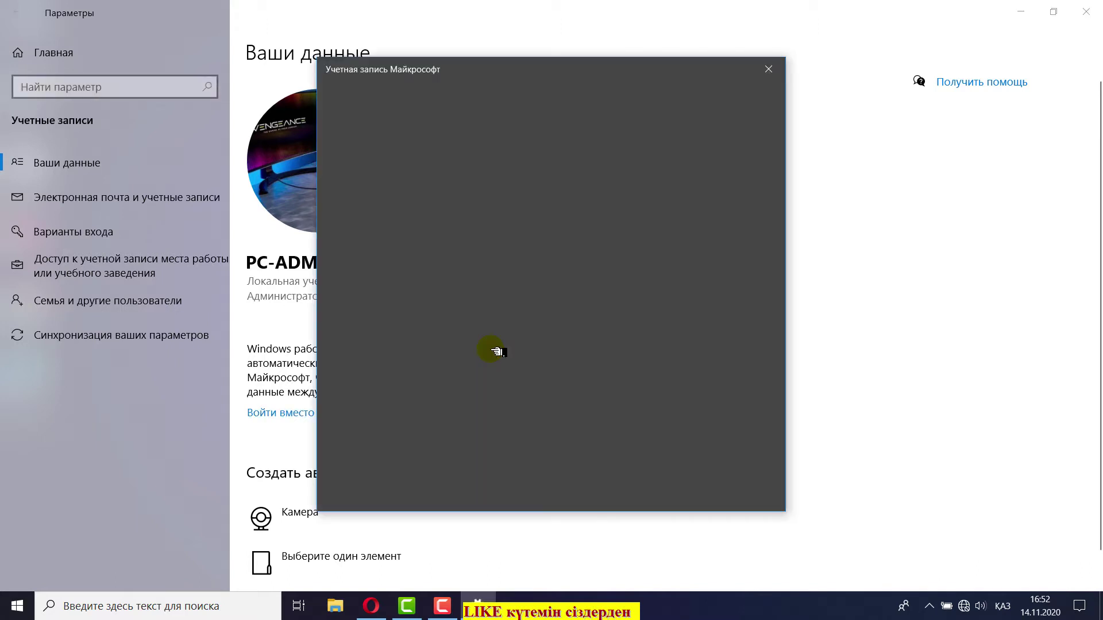
{"action": "left_click", "coordinate": [489, 244]}
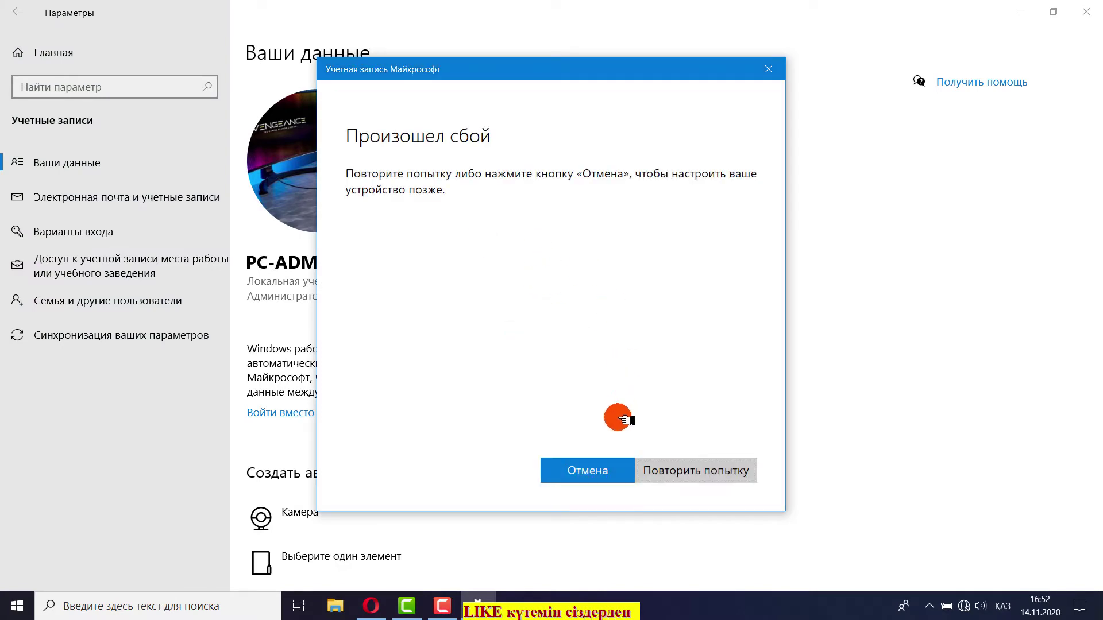
{"action": "left_click", "coordinate": [770, 71]}
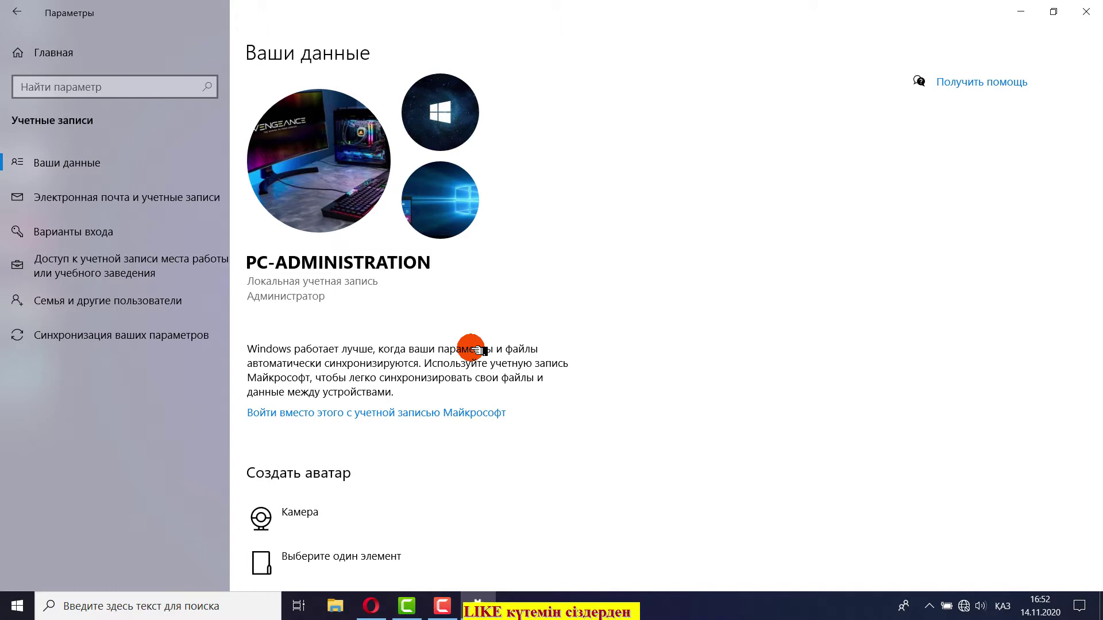
{"action": "left_click", "coordinate": [17, 11]}
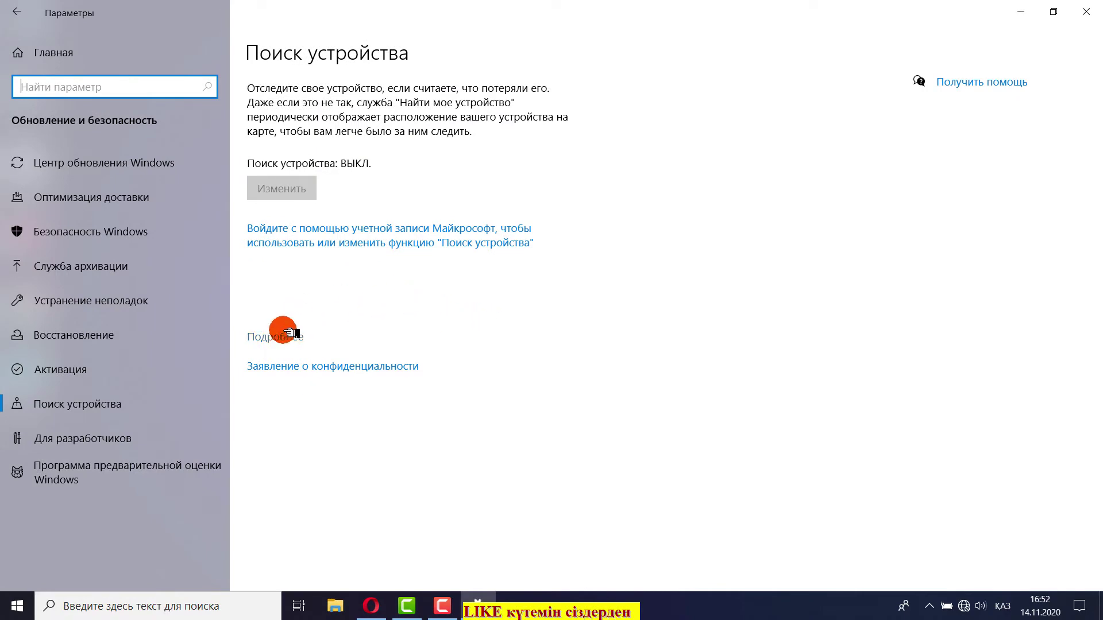
Step: Open the "Подробнее" support article and read how the "Поиск устройства" feature works and how to enable it
{"action": "left_click", "coordinate": [287, 337]}
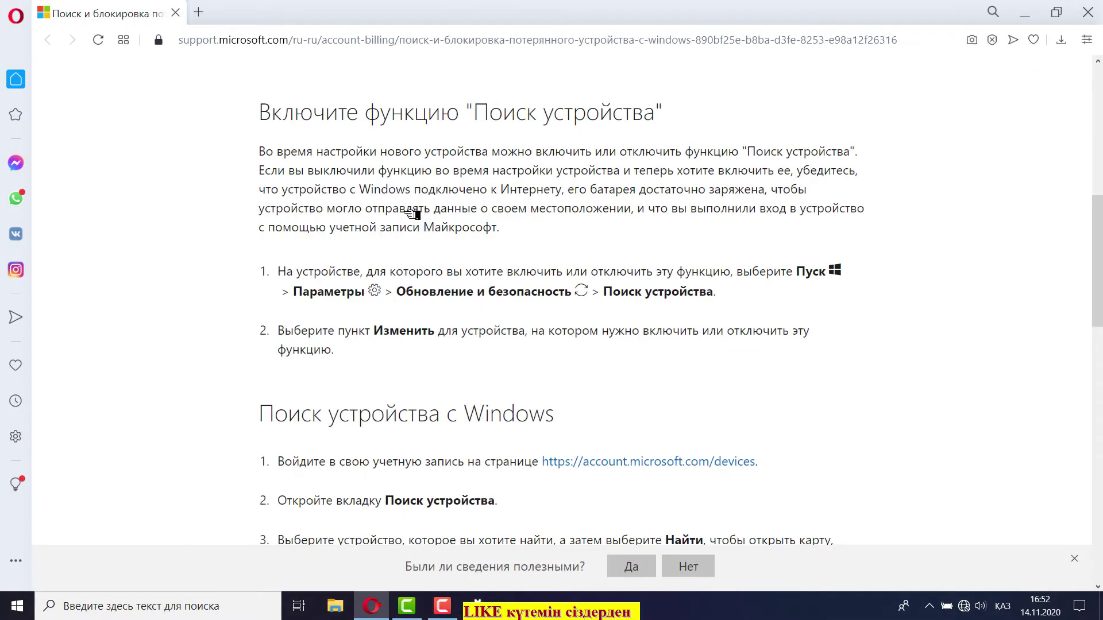
{"action": "scroll", "coordinate": [446, 235], "scroll_direction": "down", "scroll_amount": 3}
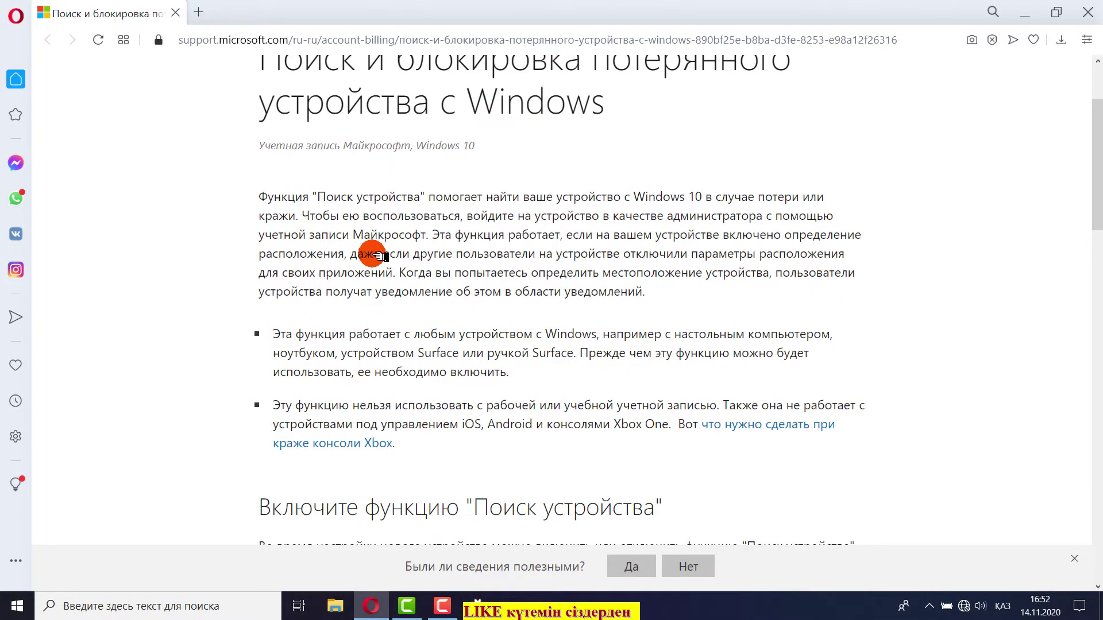
{"action": "scroll", "coordinate": [373, 253], "scroll_direction": "down", "scroll_amount": 2}
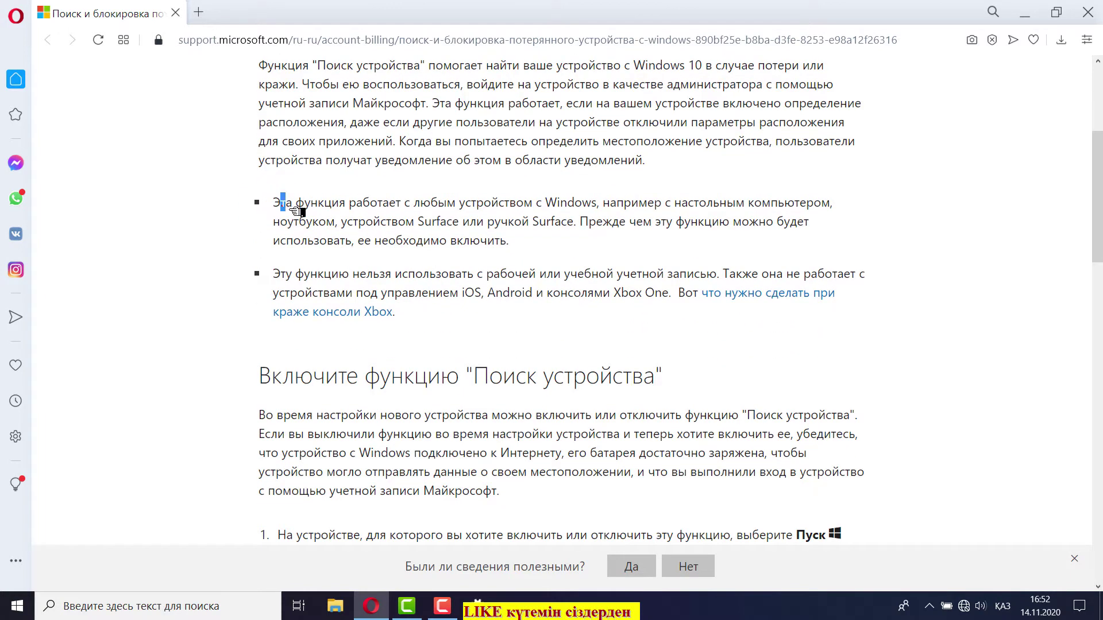
{"action": "left_click_drag", "start_coordinate": [281, 205], "coordinate": [532, 241]}
{"action": "left_click", "coordinate": [489, 137]}
{"action": "left_click_drag", "start_coordinate": [437, 102], "coordinate": [648, 165]}
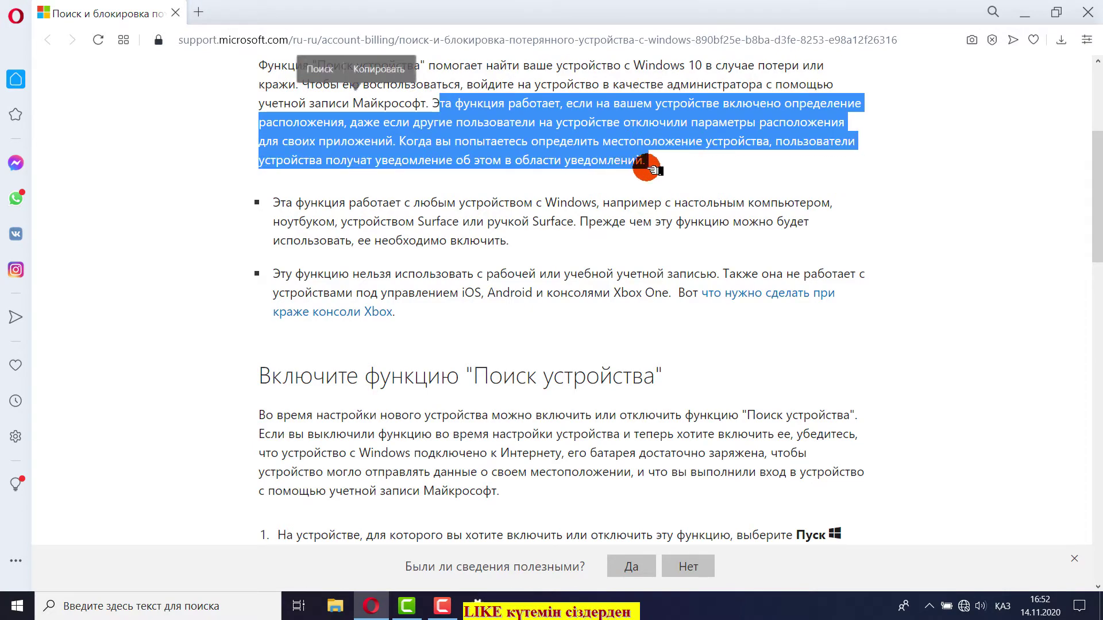
{"action": "left_click", "coordinate": [553, 120]}
{"action": "scroll", "coordinate": [543, 118], "scroll_direction": "up", "scroll_amount": 2}
{"action": "scroll", "coordinate": [546, 133], "scroll_direction": "down", "scroll_amount": 5}
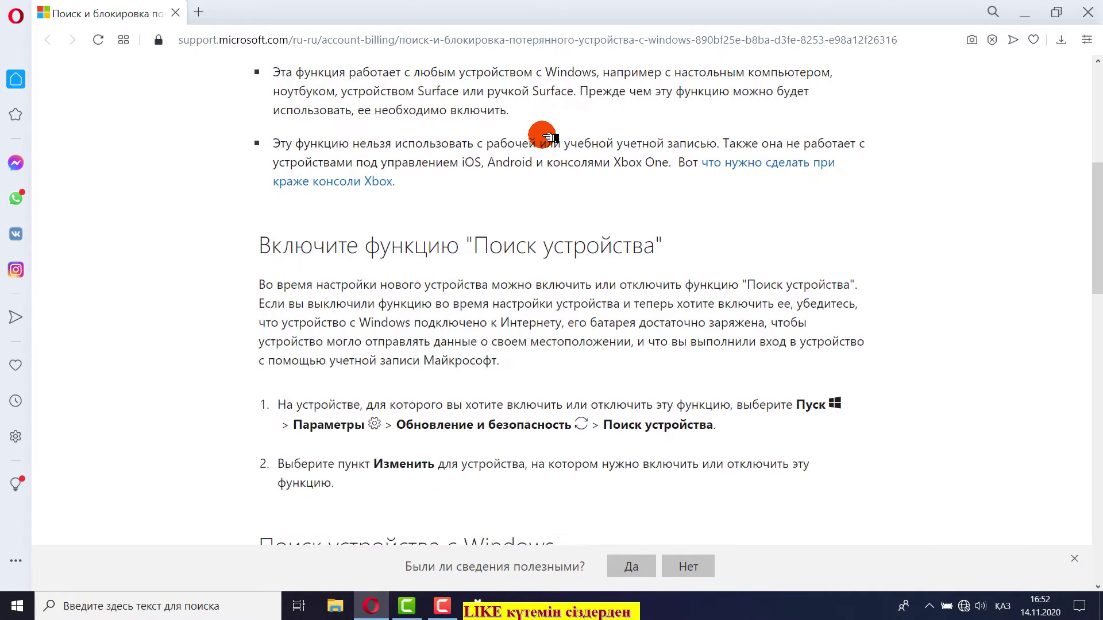
{"action": "scroll", "coordinate": [542, 275], "scroll_direction": "down", "scroll_amount": 3}
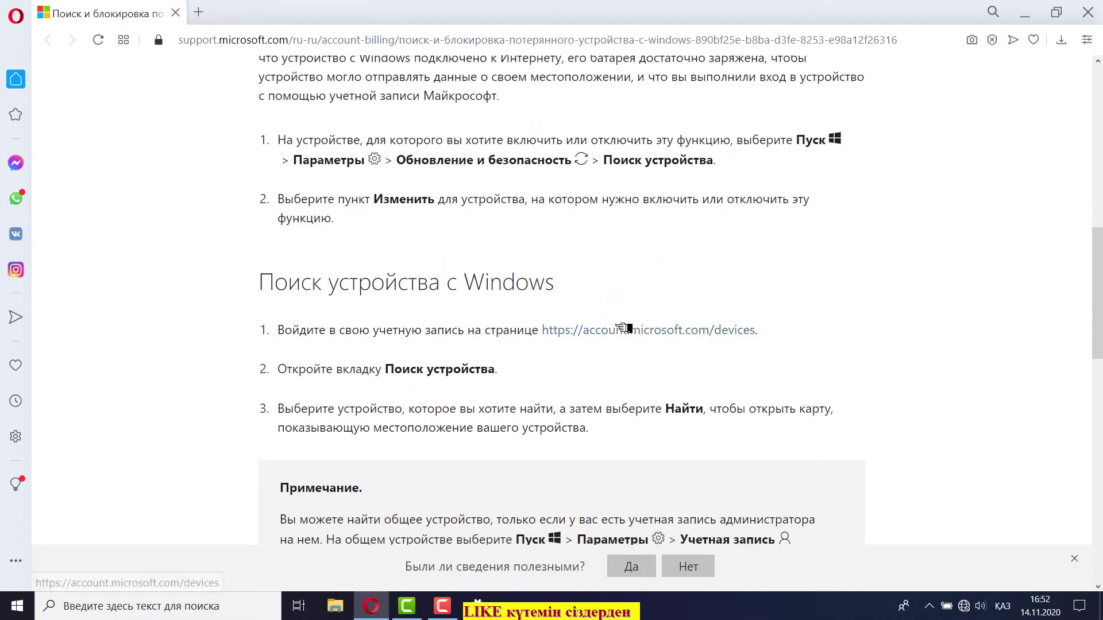
Step: Try the account.microsoft.com/devices link from the article and close the page it opens
{"action": "left_click", "coordinate": [615, 323]}
{"action": "left_click", "coordinate": [156, 3]}
{"action": "left_click", "coordinate": [253, 13]}
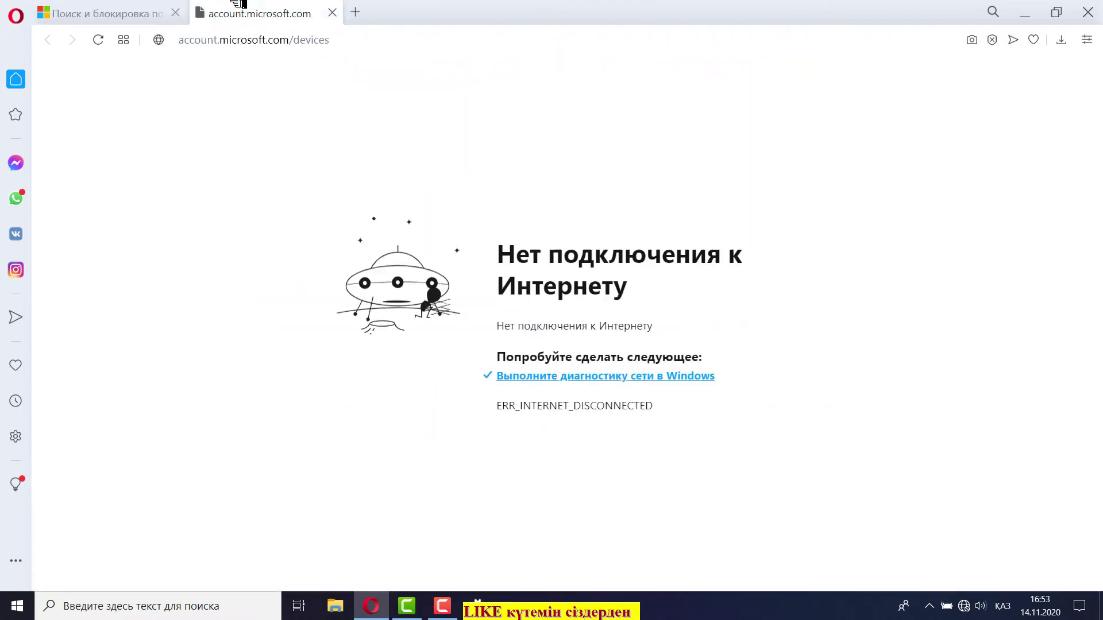
{"action": "left_click", "coordinate": [115, 12]}
{"action": "left_click", "coordinate": [332, 13]}
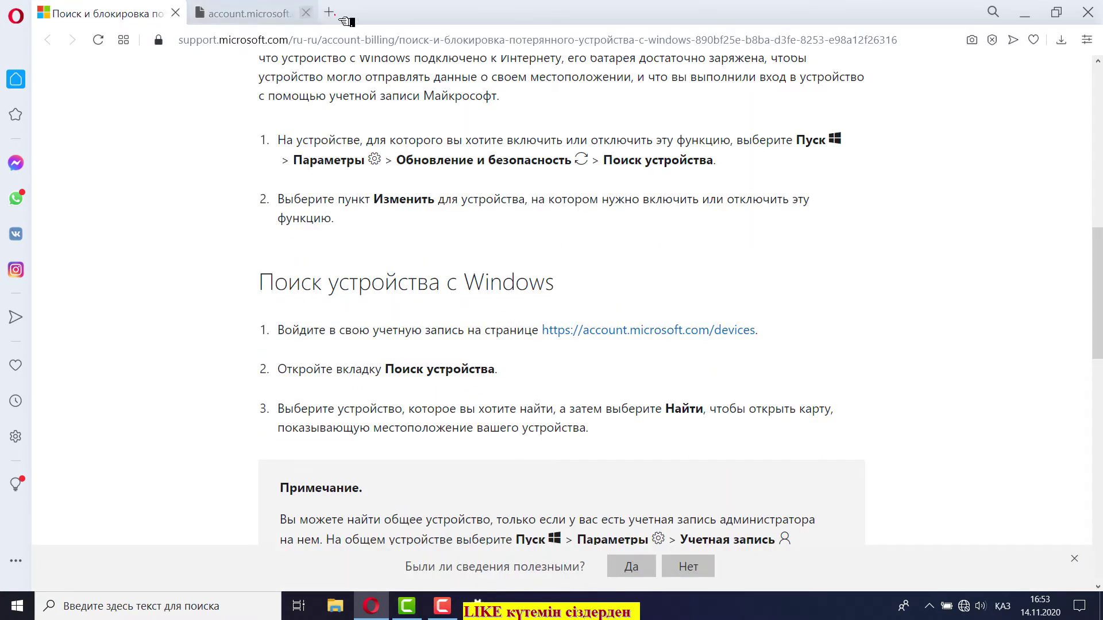
{"action": "left_click", "coordinate": [454, 606]}
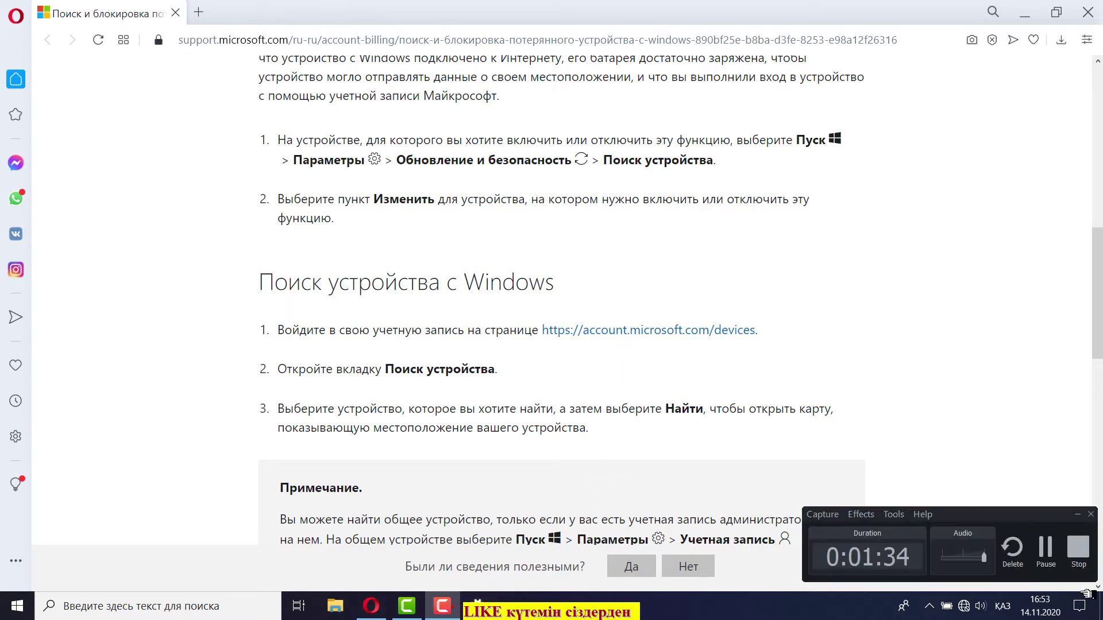
{"action": "left_click", "coordinate": [1046, 550]}
{"action": "left_click", "coordinate": [442, 606]}
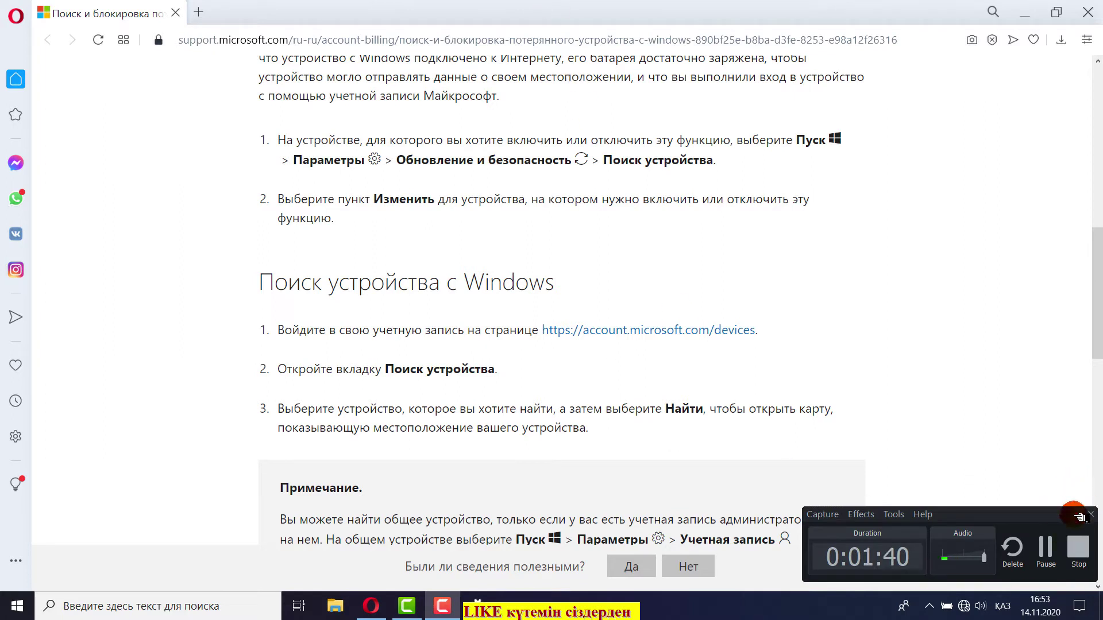
{"action": "left_click", "coordinate": [1078, 520]}
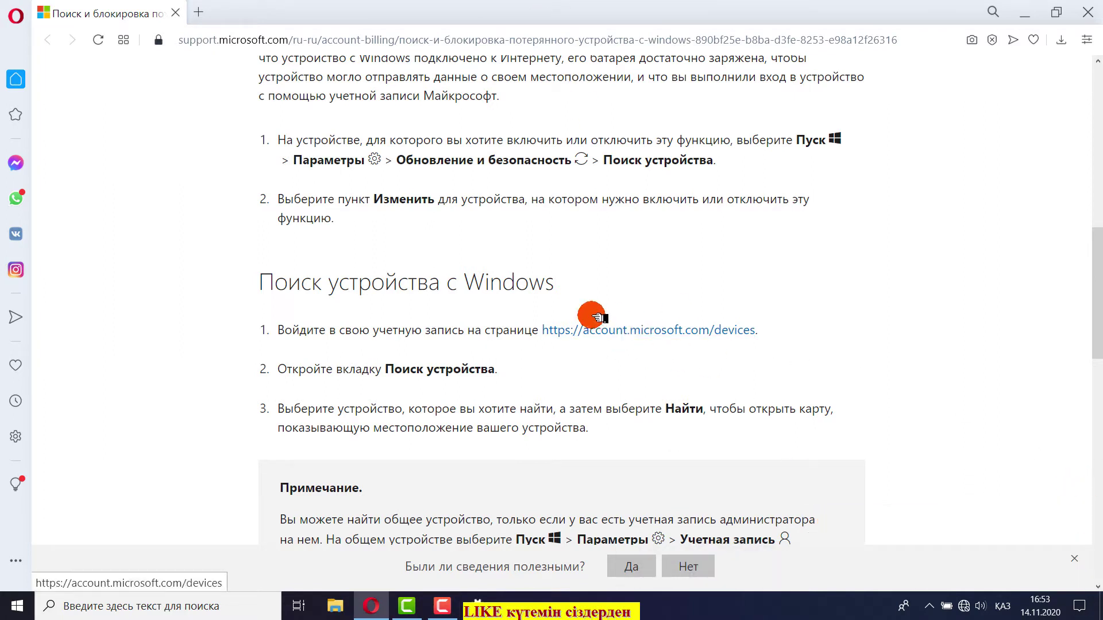
Step: Read the article's device-finding instructions and check the "Ваши данные" account page in Settings, returning to "Поиск устройства"
{"action": "left_click_drag", "start_coordinate": [379, 371], "coordinate": [543, 374]}
{"action": "left_click", "coordinate": [639, 399]}
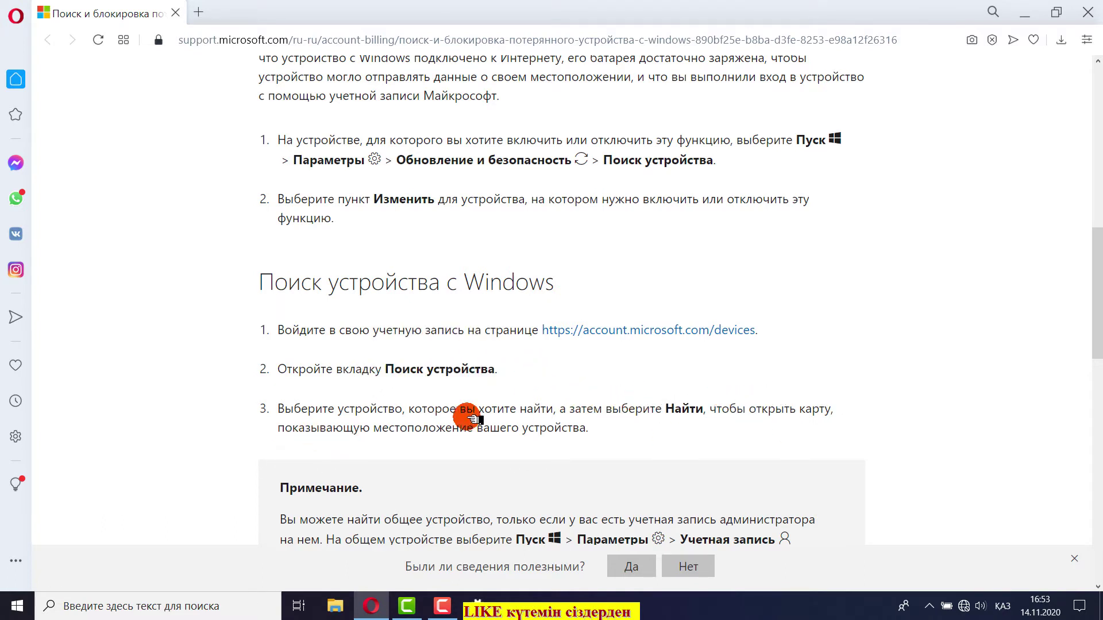
{"action": "left_click", "coordinate": [478, 601]}
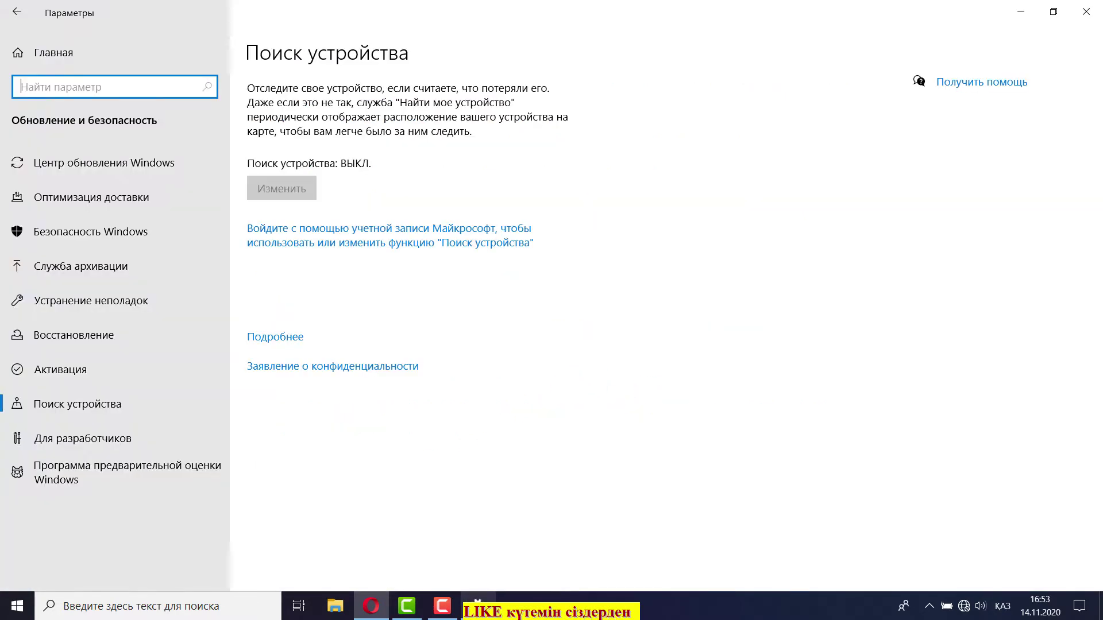
{"action": "left_click", "coordinate": [320, 229]}
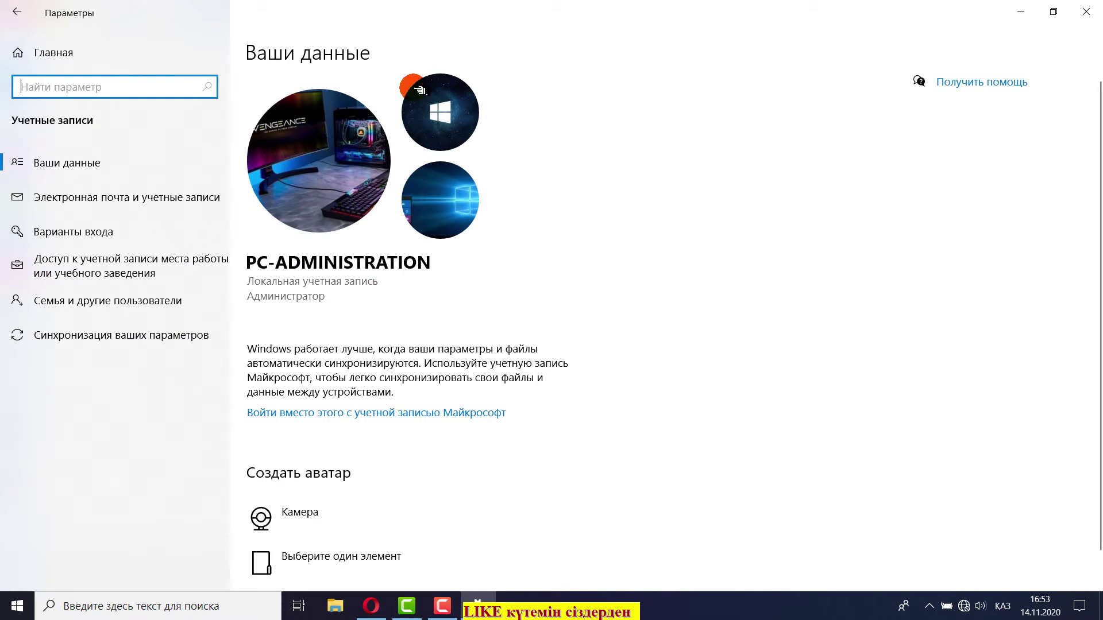
{"action": "left_click", "coordinate": [19, 8]}
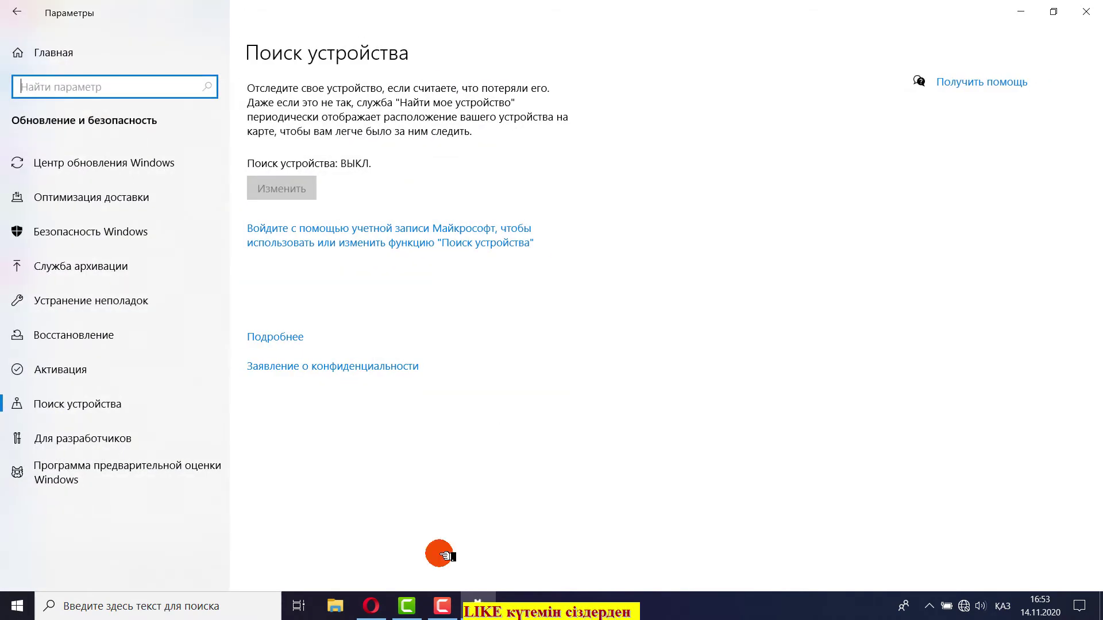
Step: Switch to the support article in Opera and read the administrator note and the remote device-locking instructions
{"action": "left_click", "coordinate": [382, 607]}
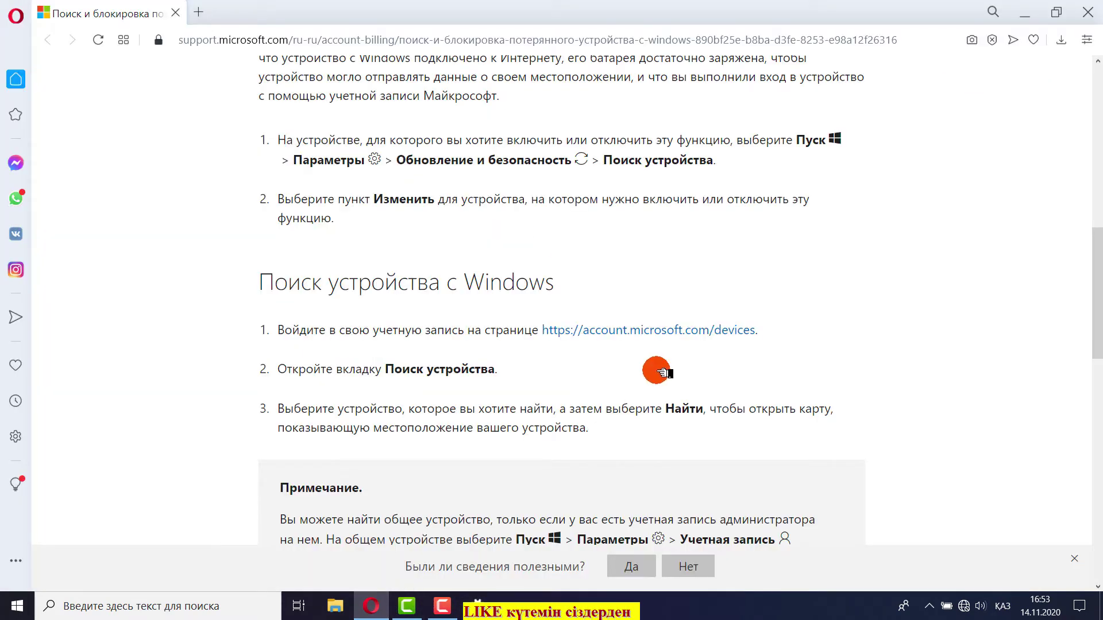
{"action": "scroll", "coordinate": [646, 378], "scroll_direction": "down", "scroll_amount": 2}
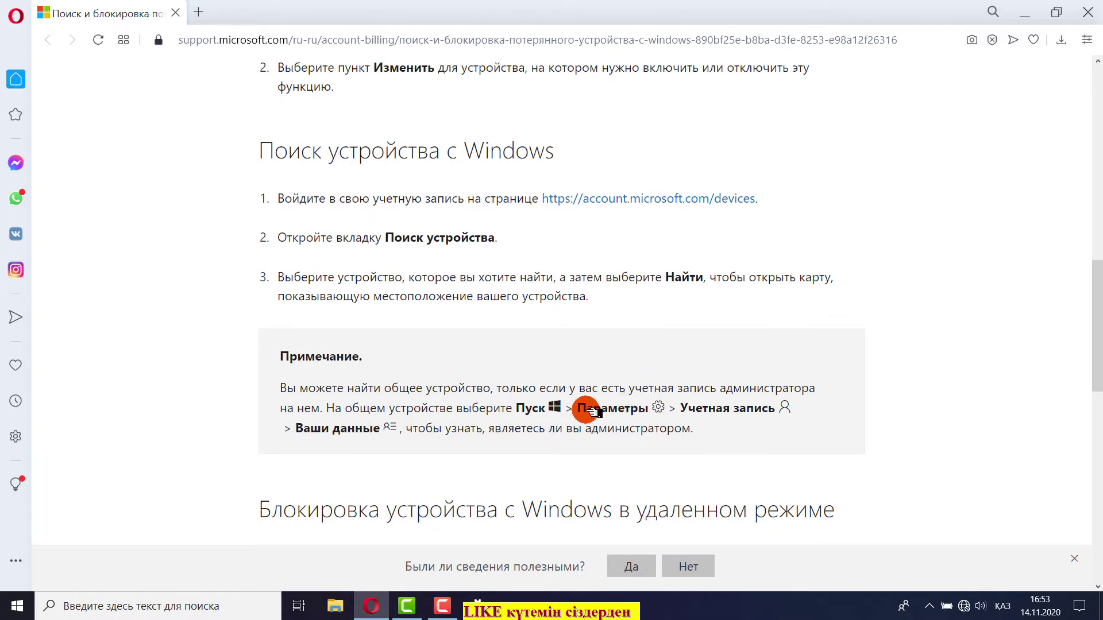
{"action": "scroll", "coordinate": [590, 408], "scroll_direction": "down", "scroll_amount": 2}
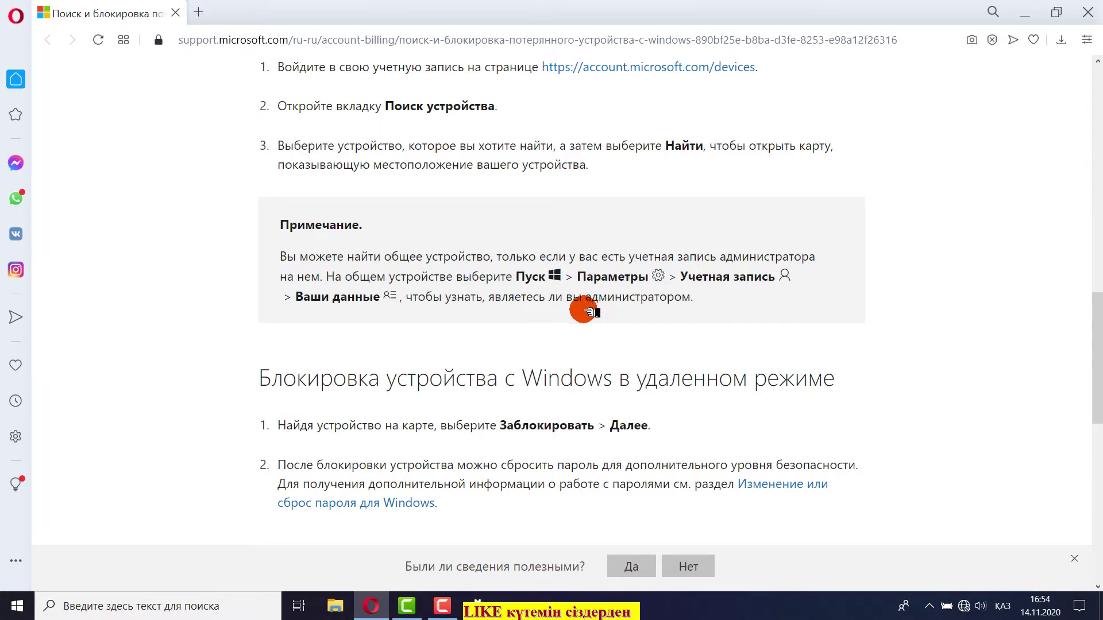
{"action": "scroll", "coordinate": [589, 327], "scroll_direction": "down", "scroll_amount": 2}
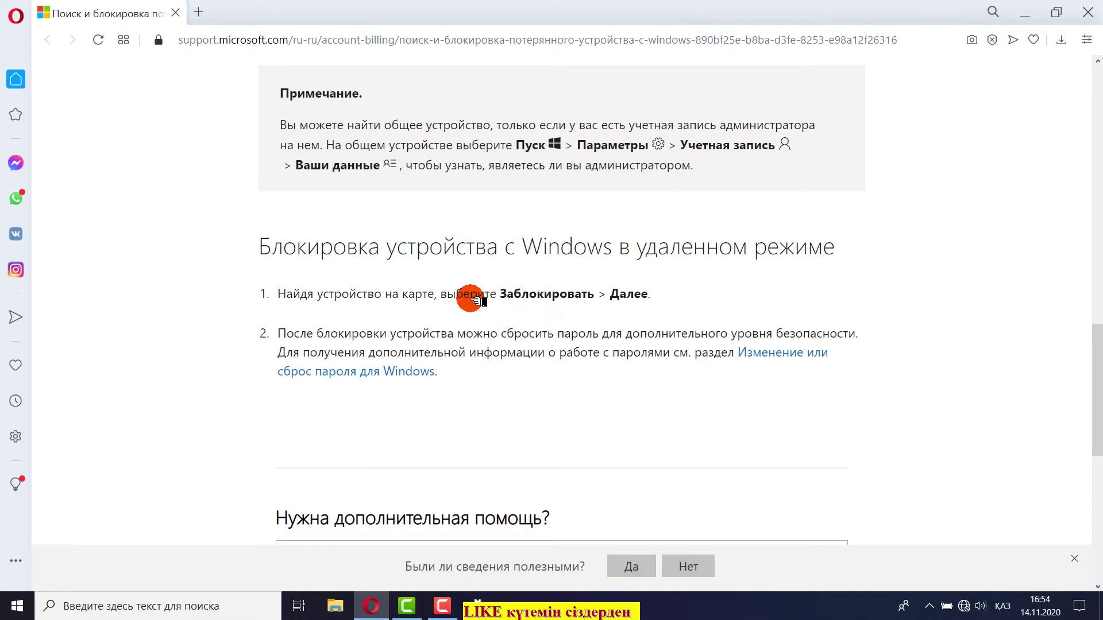
{"action": "left_click_drag", "start_coordinate": [504, 292], "coordinate": [601, 298]}
{"action": "left_click", "coordinate": [606, 310]}
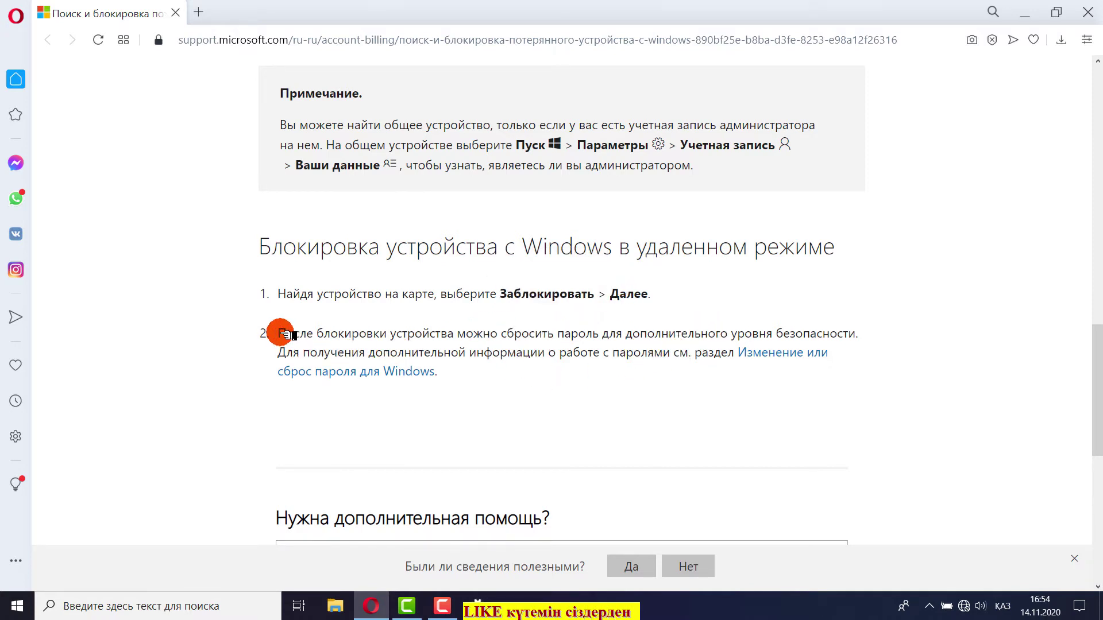
{"action": "left_click_drag", "start_coordinate": [278, 333], "coordinate": [844, 367]}
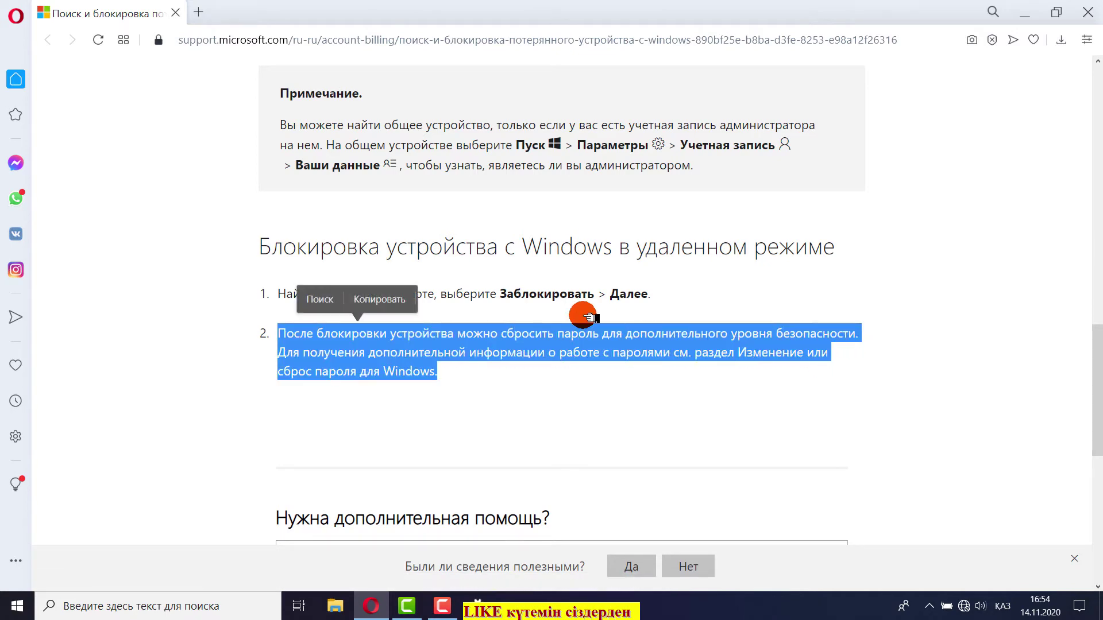
{"action": "left_click", "coordinate": [599, 266]}
Step: Skim the opening sections of the article once more and switch back to the "Поиск устройства" page in Settings
{"action": "scroll", "coordinate": [599, 266], "scroll_direction": "up", "scroll_amount": 15}
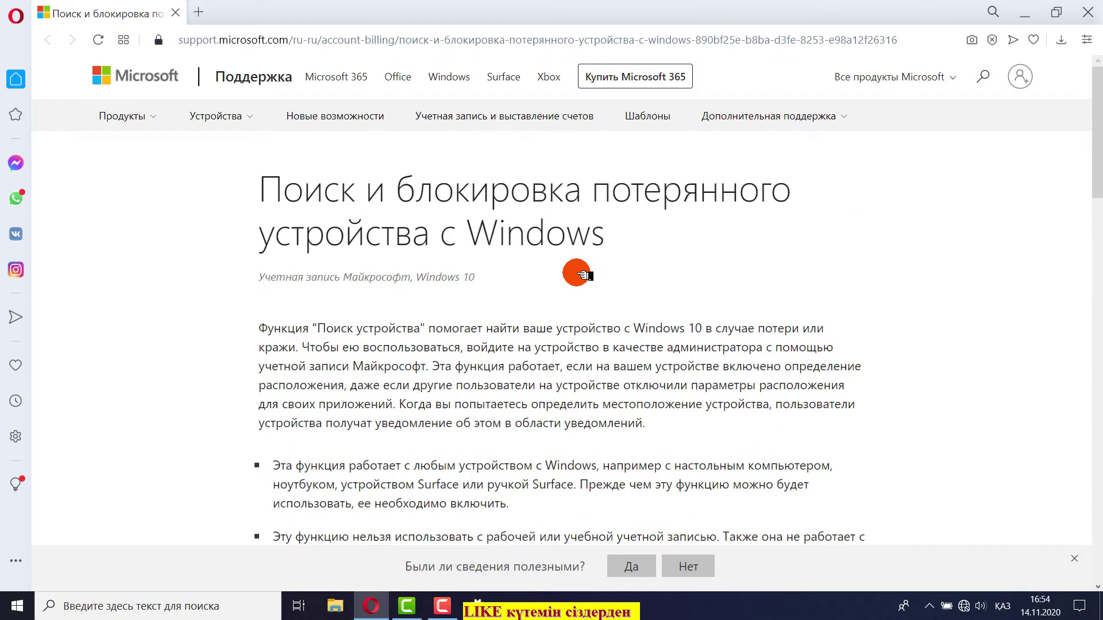
{"action": "scroll", "coordinate": [583, 275], "scroll_direction": "down", "scroll_amount": 5}
{"action": "scroll", "coordinate": [571, 354], "scroll_direction": "down", "scroll_amount": 2}
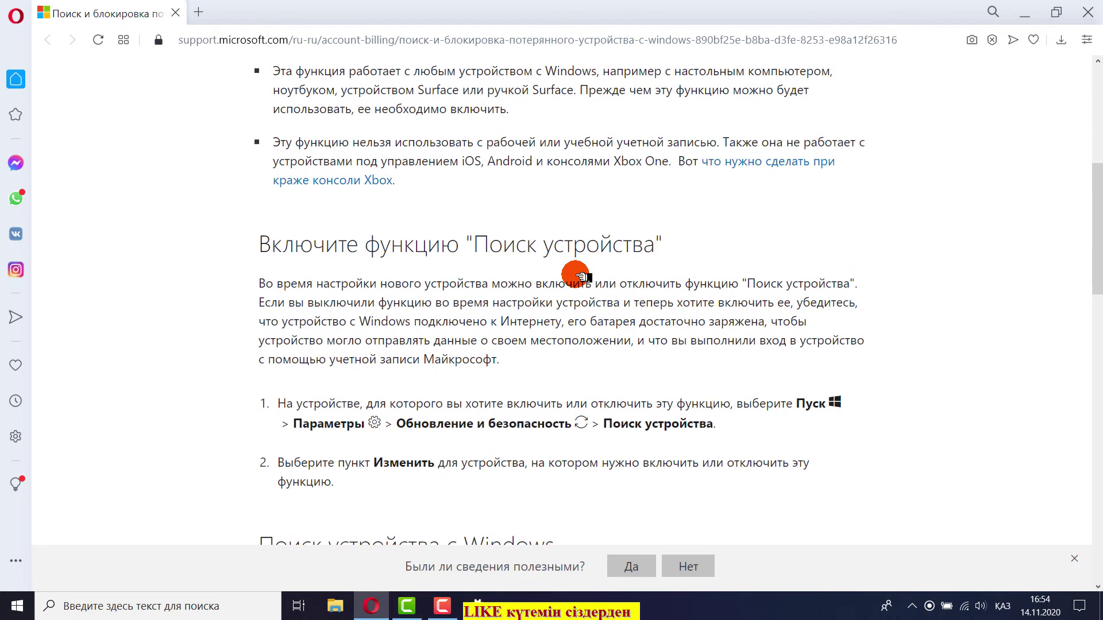
{"action": "scroll", "coordinate": [556, 275], "scroll_direction": "up", "scroll_amount": 2}
{"action": "scroll", "coordinate": [513, 277], "scroll_direction": "up", "scroll_amount": 5}
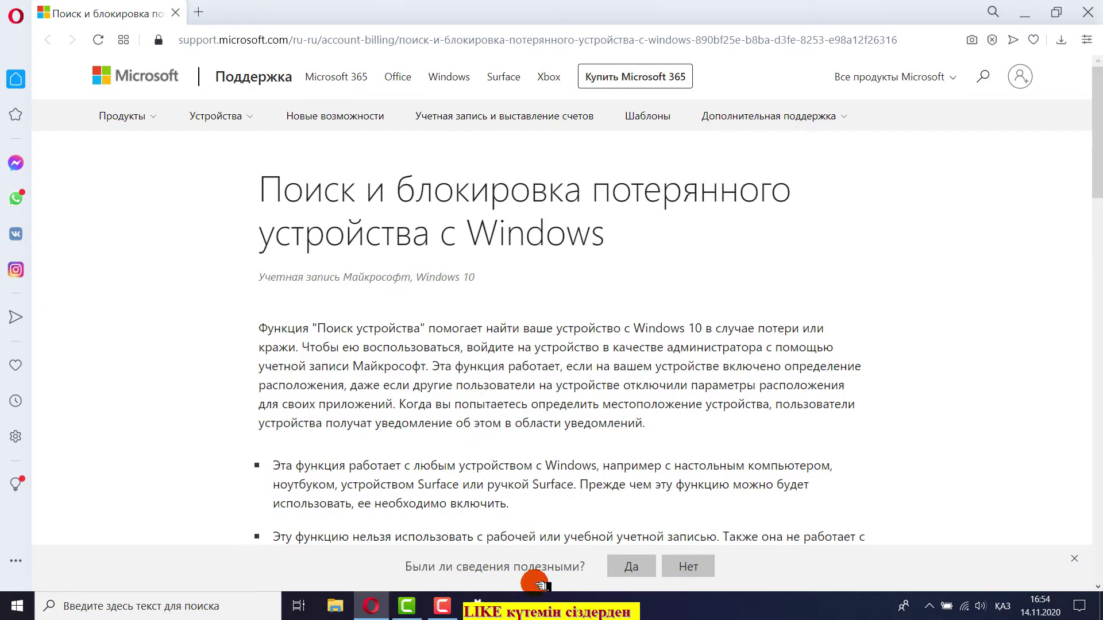
{"action": "mouse_move", "coordinate": [463, 597]}
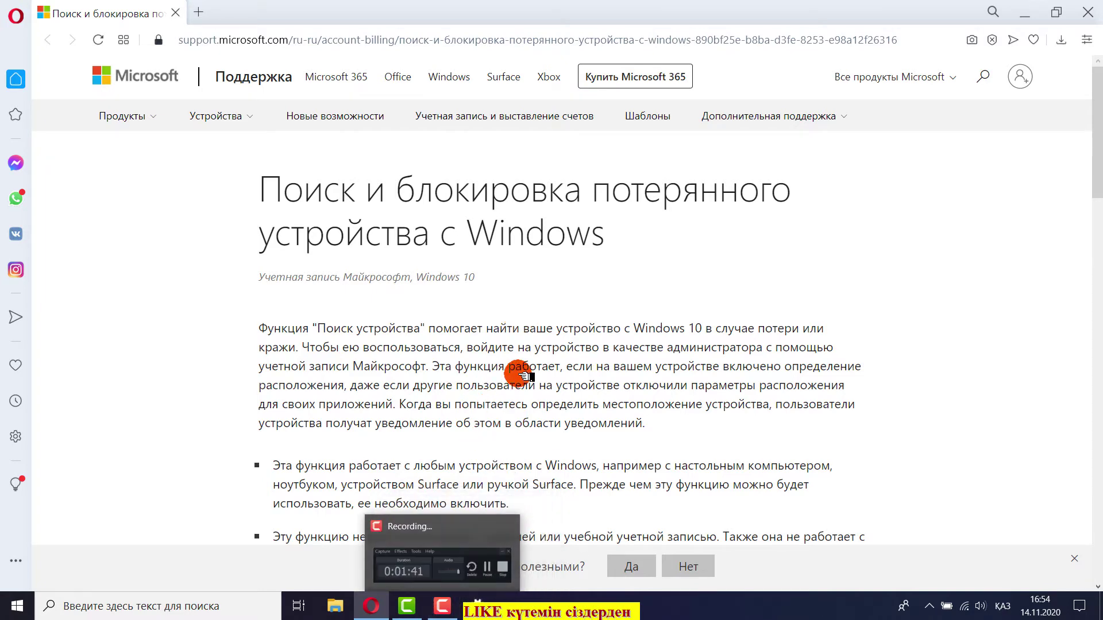
{"action": "left_click", "coordinate": [478, 604]}
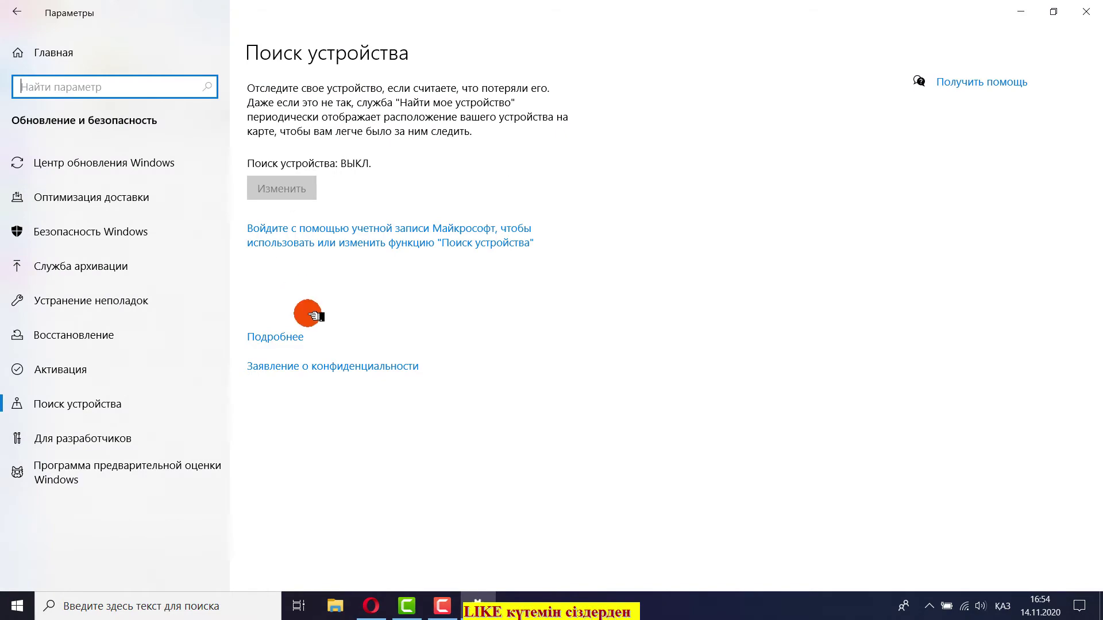
Step: Check the linked "Ваши данные" account page, return to "Поиск устройства", and stop the screen recording
{"action": "left_click", "coordinate": [333, 252]}
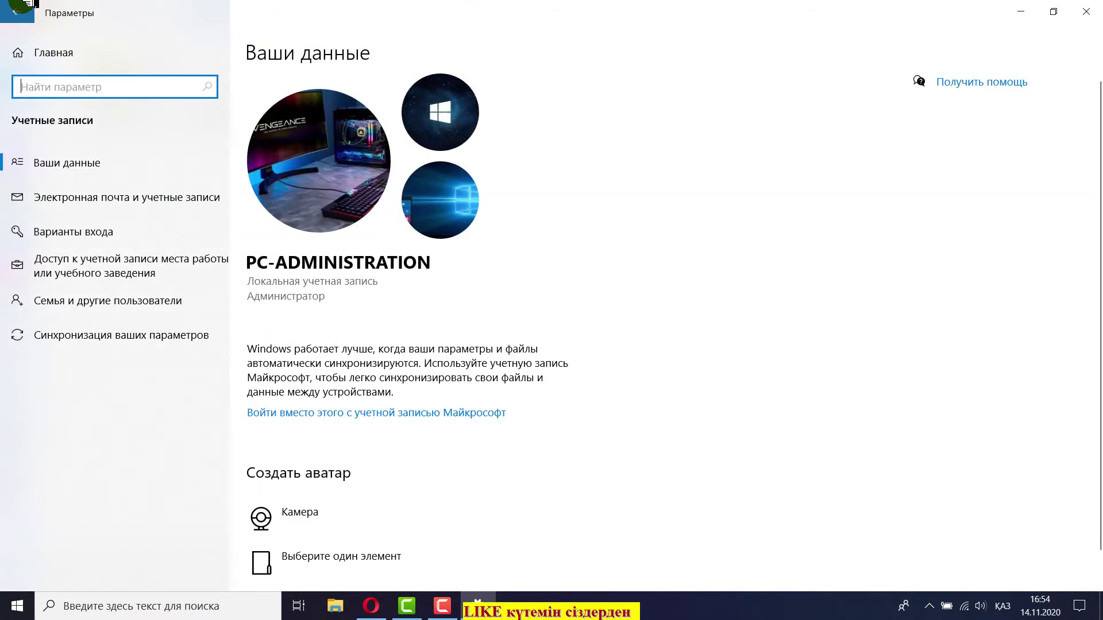
{"action": "left_click", "coordinate": [27, 3]}
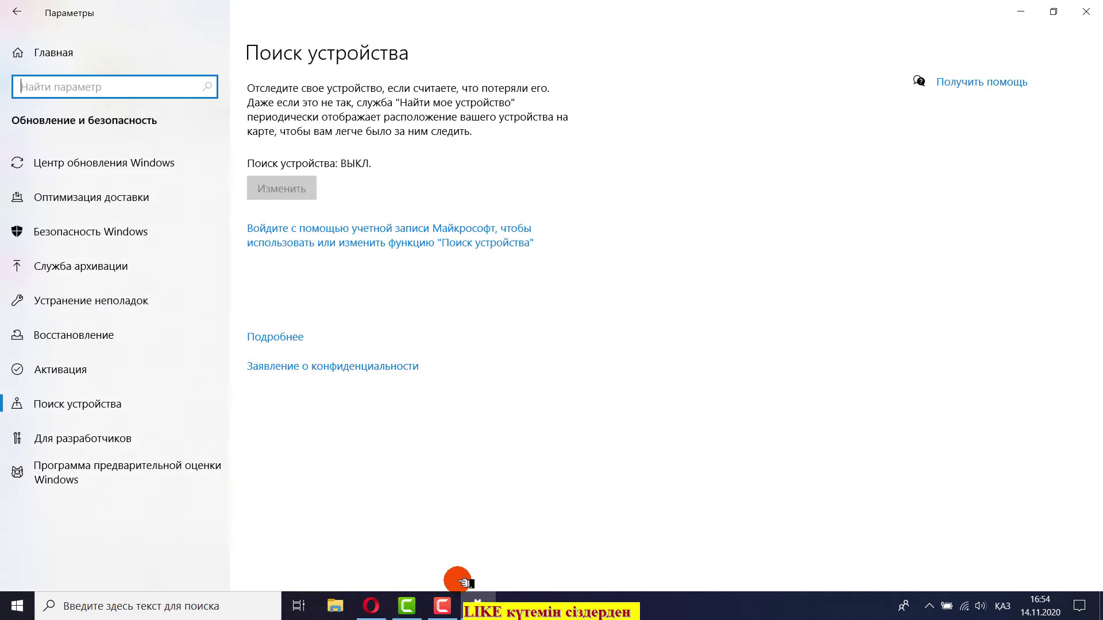
{"action": "left_click", "coordinate": [458, 599]}
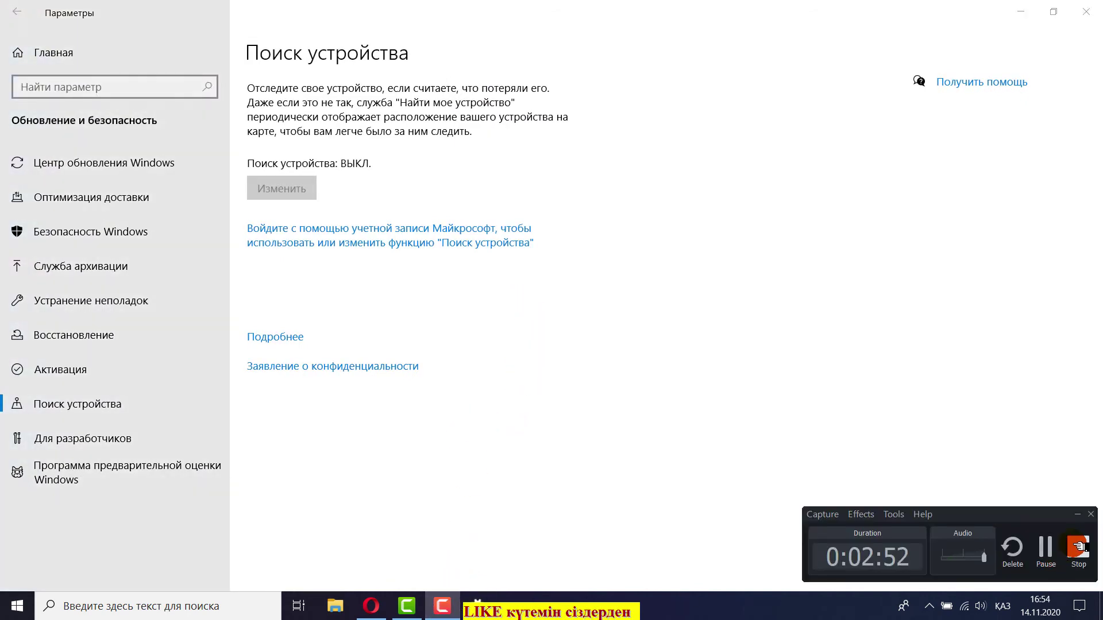
{"action": "left_click", "coordinate": [1078, 545]}
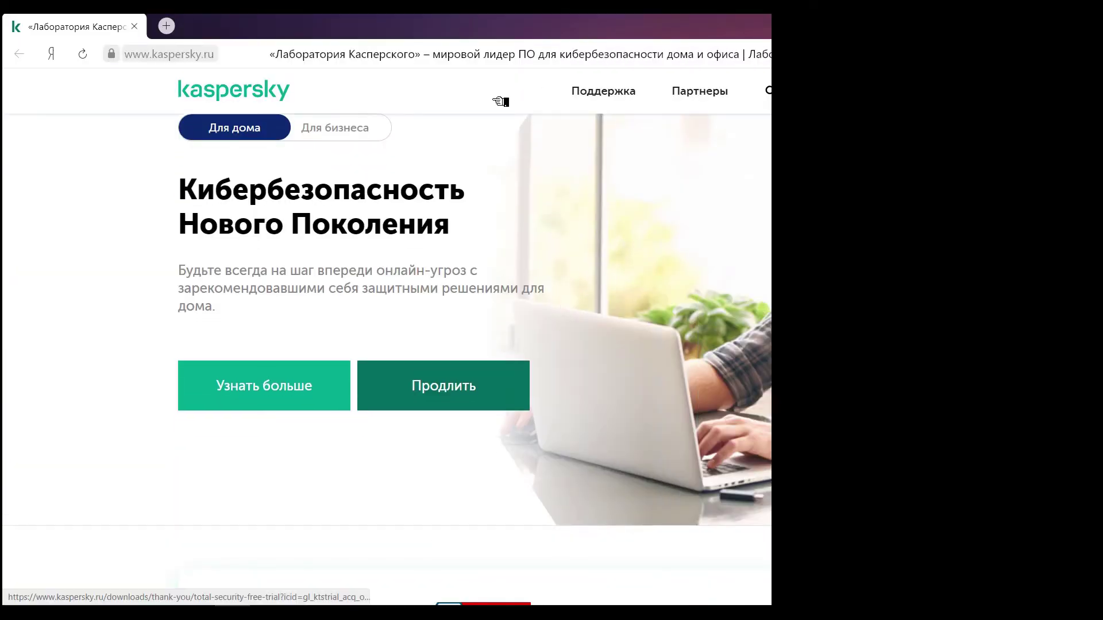
Step: Look through the Kaspersky home page in Yandex Browser, from the licence renewal offer down to the company and awards sections
{"action": "scroll", "coordinate": [494, 115], "scroll_direction": "down", "scroll_amount": 4}
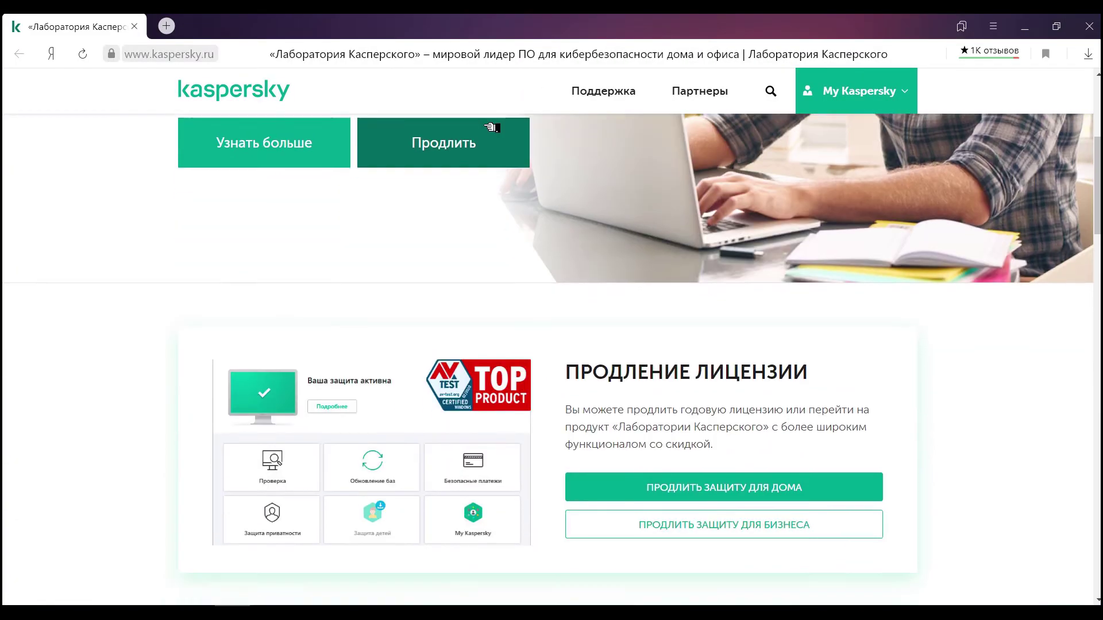
{"action": "scroll", "coordinate": [491, 128], "scroll_direction": "down", "scroll_amount": 8}
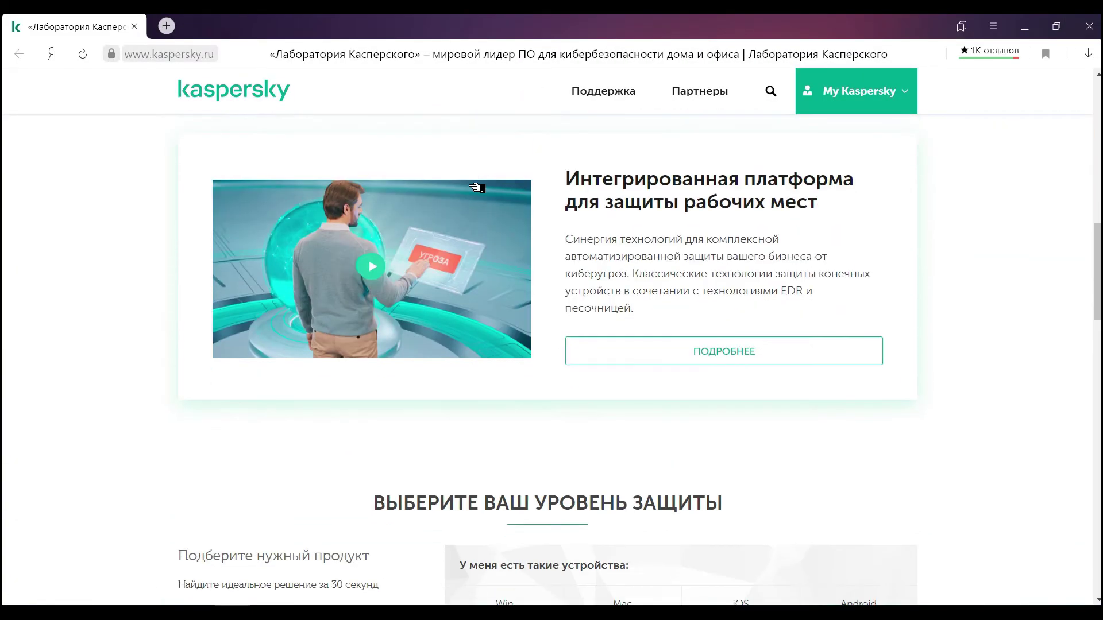
{"action": "scroll", "coordinate": [475, 188], "scroll_direction": "down", "scroll_amount": 12}
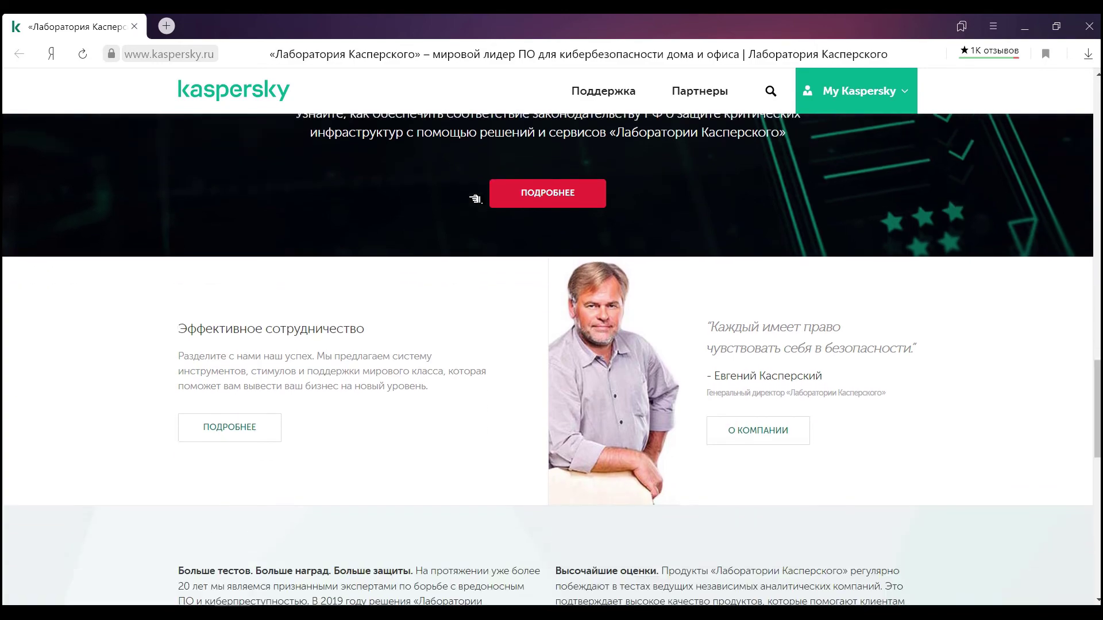
{"action": "scroll", "coordinate": [475, 199], "scroll_direction": "down", "scroll_amount": 3}
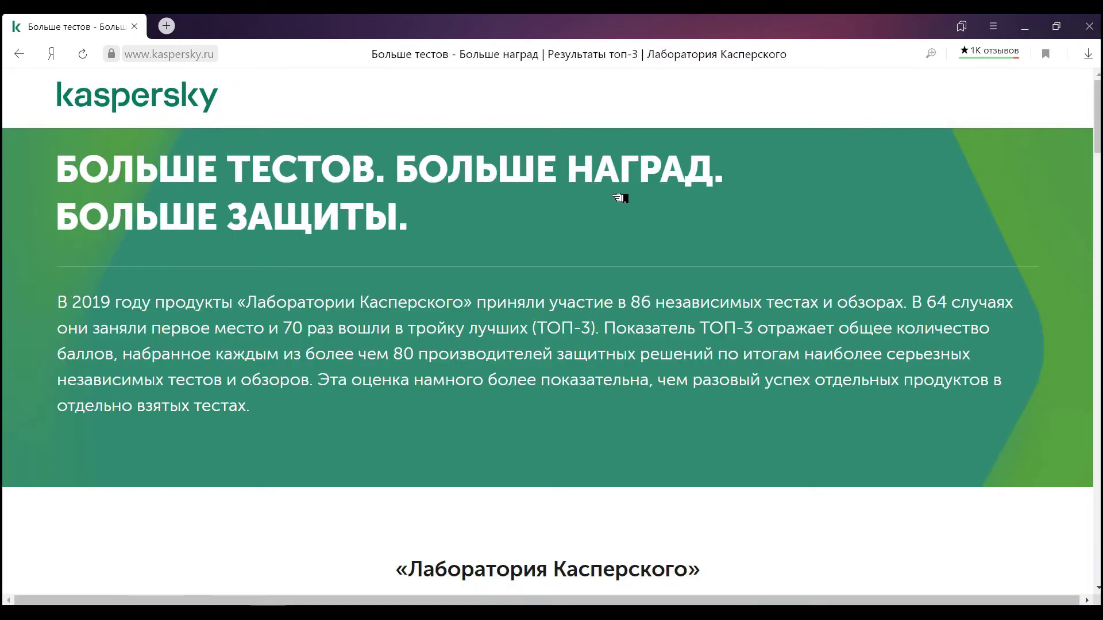
Step: Skim Kaspersky's "Больше тестов. Больше наград. Больше защиты." page and the Securelist article "Поделись фишингом с друзьями!"
{"action": "scroll", "coordinate": [620, 201], "scroll_direction": "down", "scroll_amount": 6}
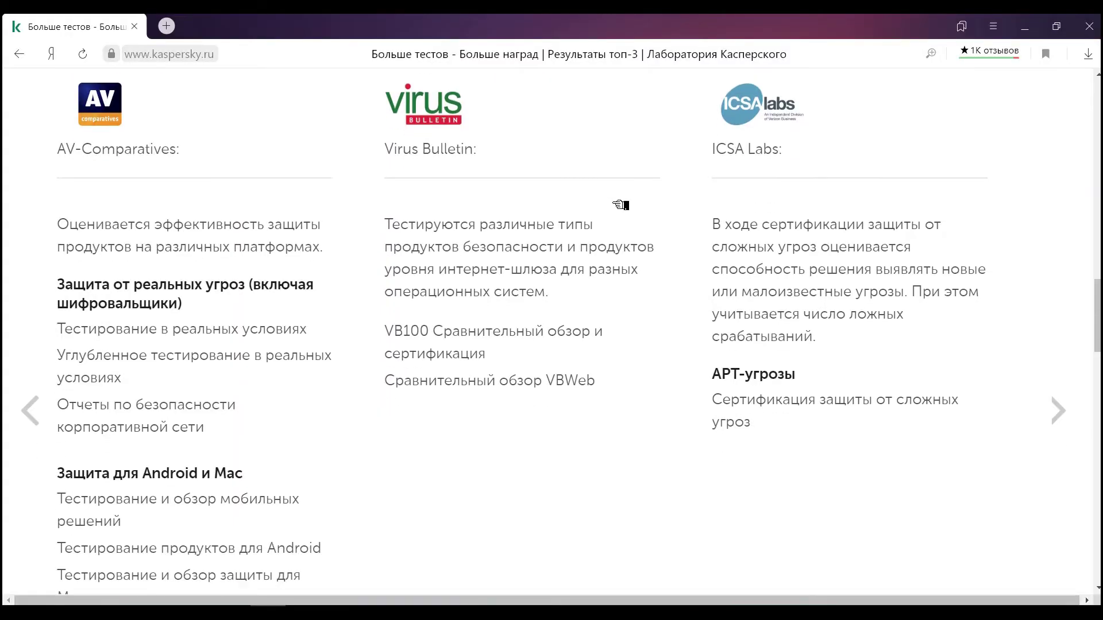
{"action": "scroll", "coordinate": [616, 207], "scroll_direction": "down", "scroll_amount": 8}
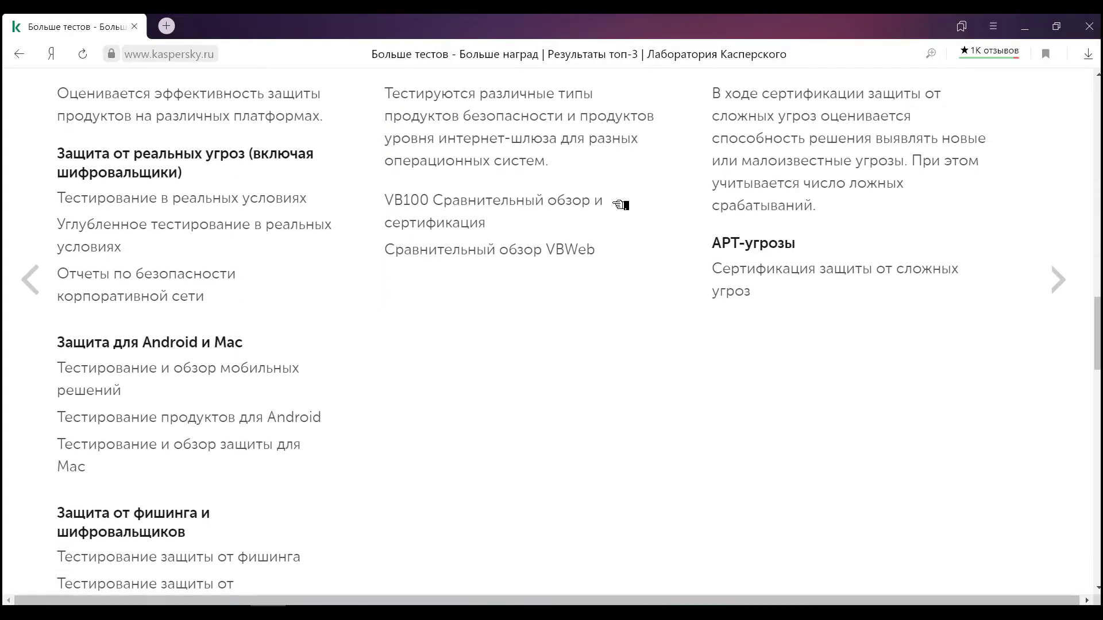
{"action": "scroll", "coordinate": [620, 205], "scroll_direction": "down", "scroll_amount": 7}
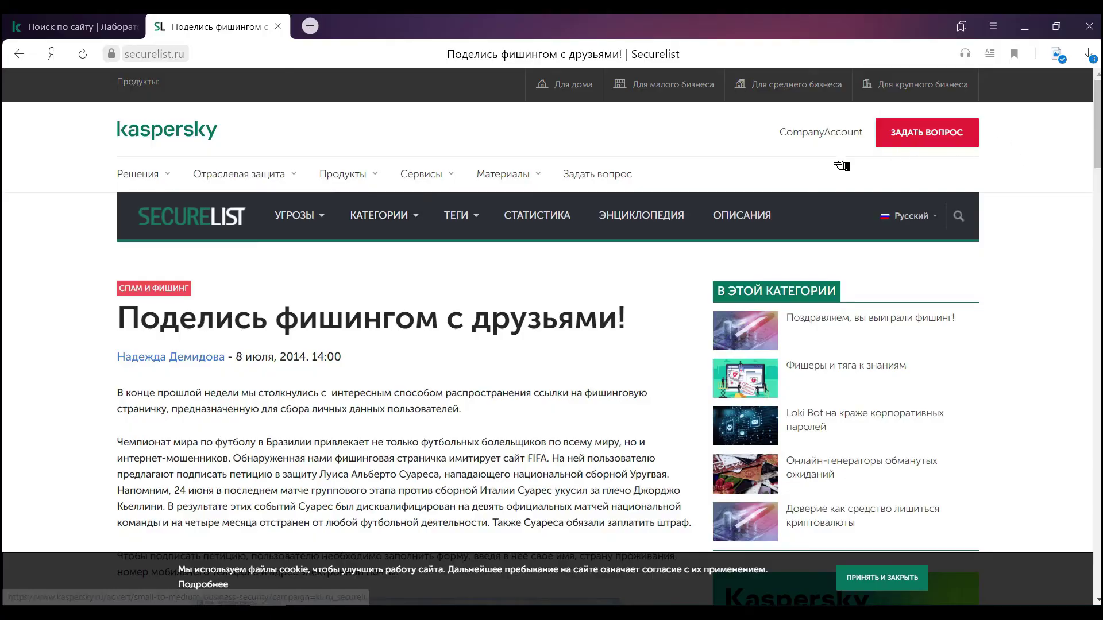
{"action": "scroll", "coordinate": [482, 277], "scroll_direction": "down", "scroll_amount": 10}
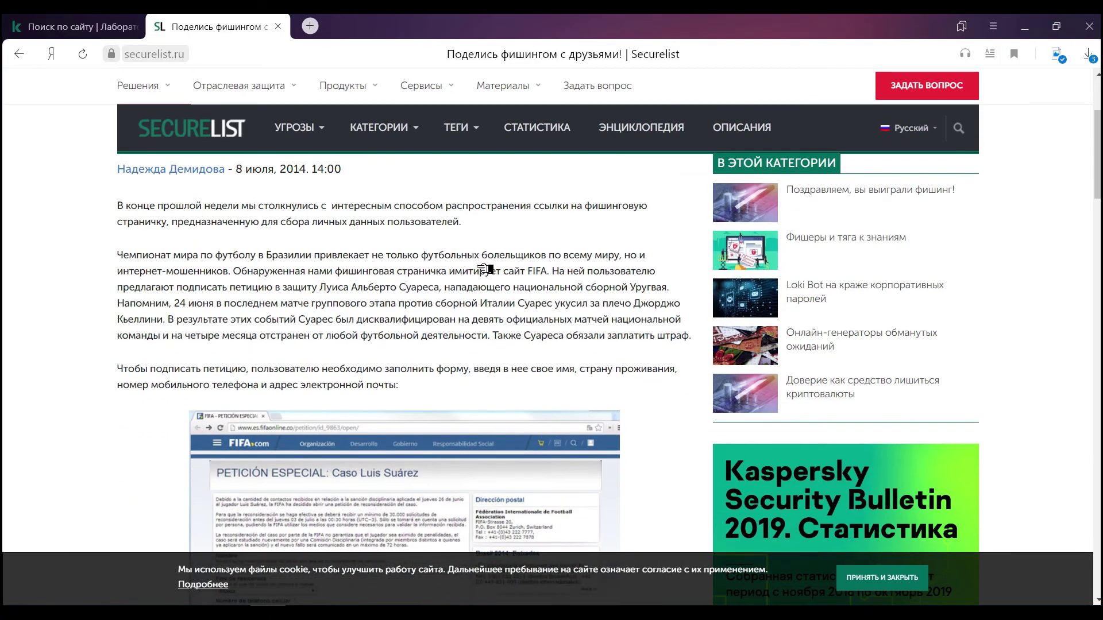
{"action": "scroll", "coordinate": [529, 238], "scroll_direction": "down", "scroll_amount": 4}
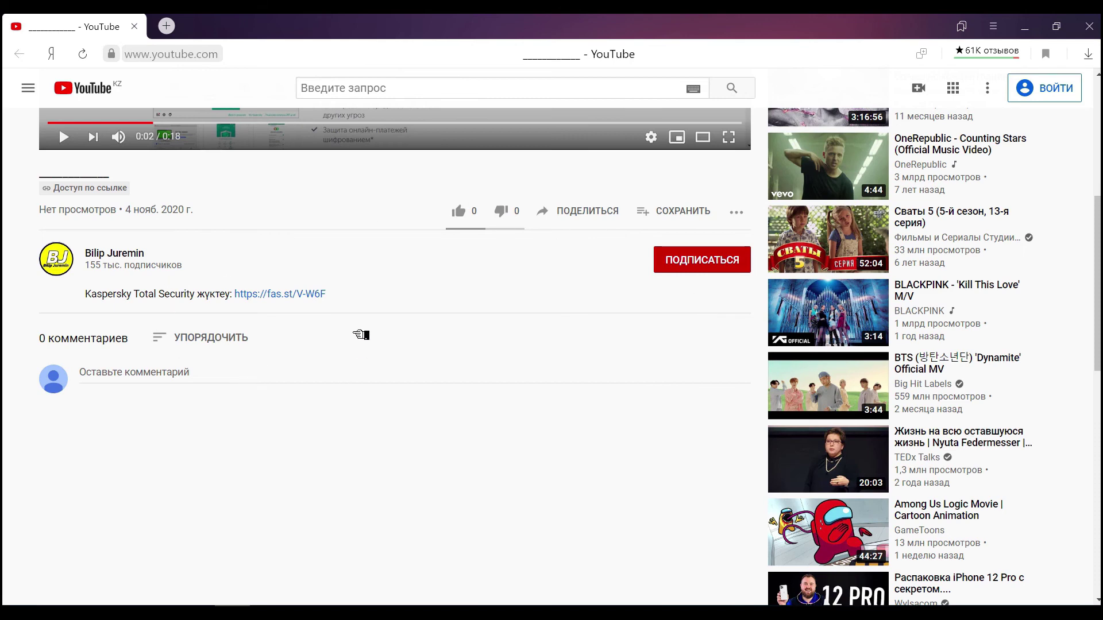
Step: Open the Kaspersky Total Security link from the YouTube video description and review the product's features and comparison section
{"action": "left_click", "coordinate": [303, 295]}
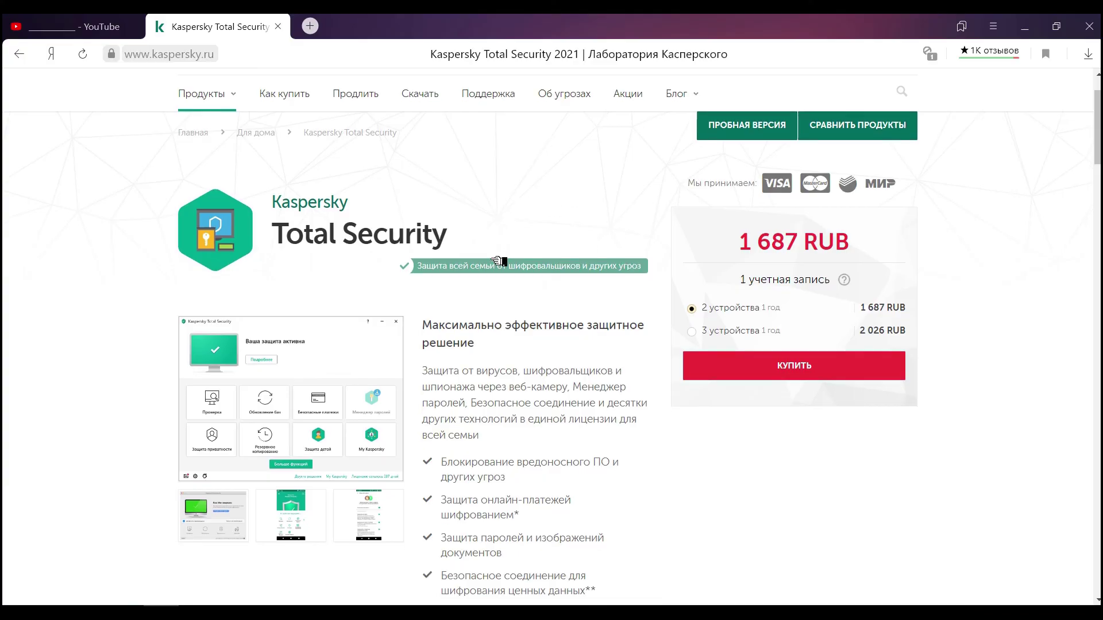
{"action": "scroll", "coordinate": [669, 60], "scroll_direction": "down", "scroll_amount": 6}
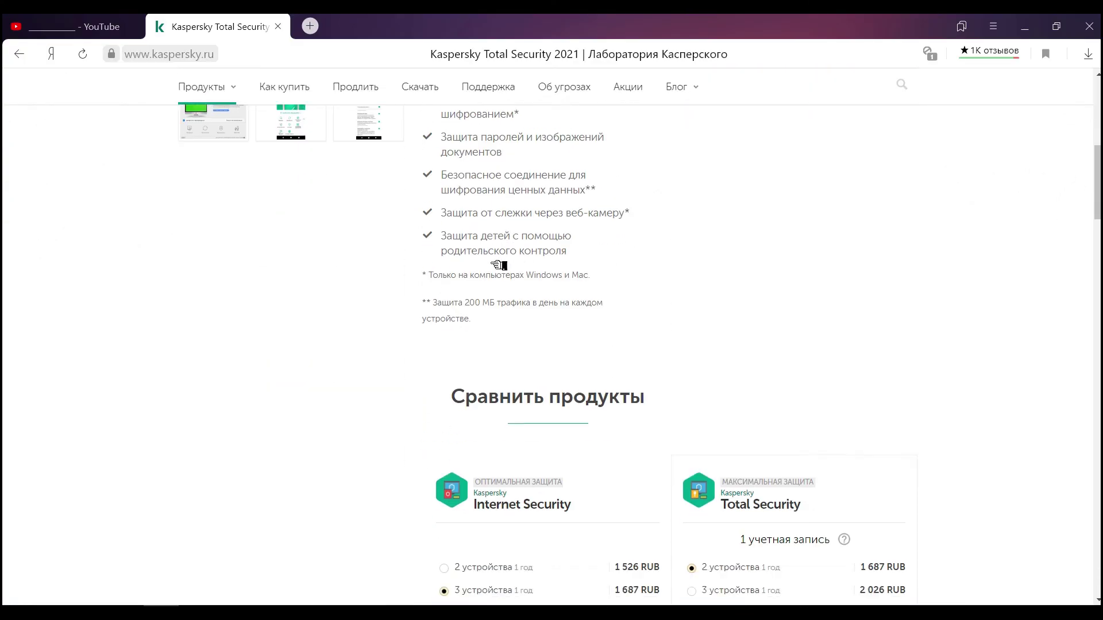
{"action": "scroll", "coordinate": [529, 309], "scroll_direction": "up", "scroll_amount": 5}
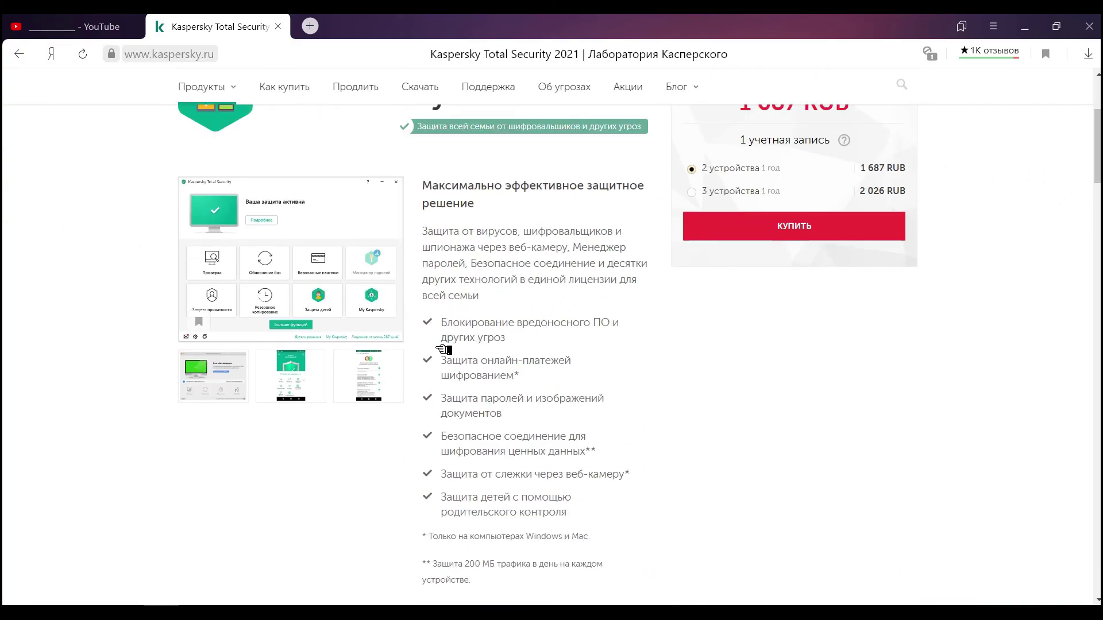
{"action": "scroll", "coordinate": [445, 349], "scroll_direction": "up", "scroll_amount": 4}
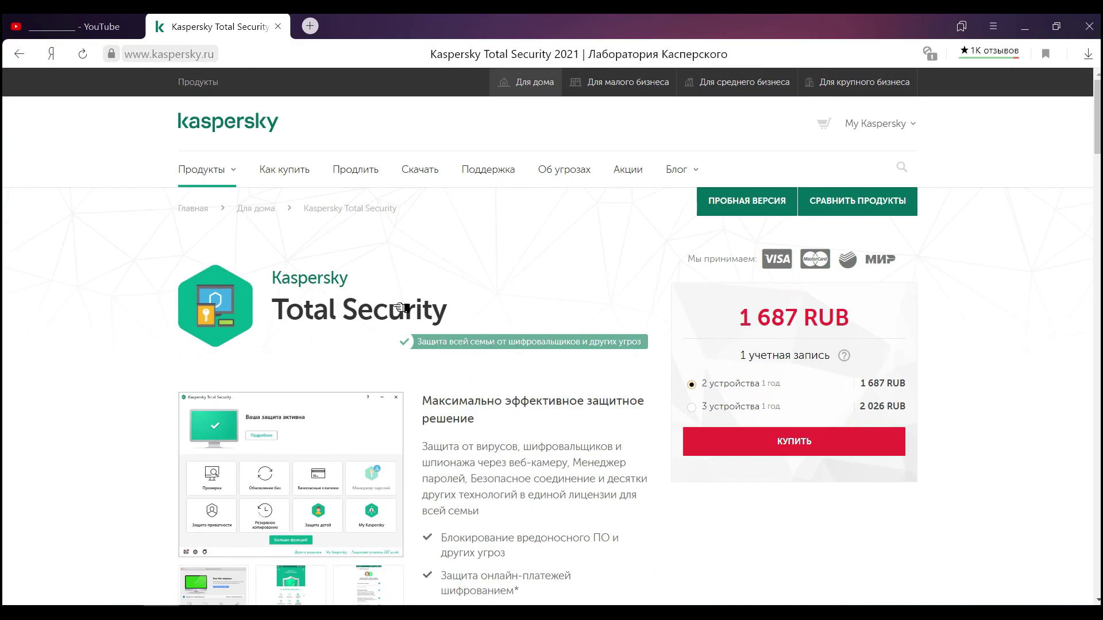
Step: Order Kaspersky Total Security for 2 devices for 1 year with bank card payment and proceed to the online card payment form
{"action": "left_click", "coordinate": [802, 441]}
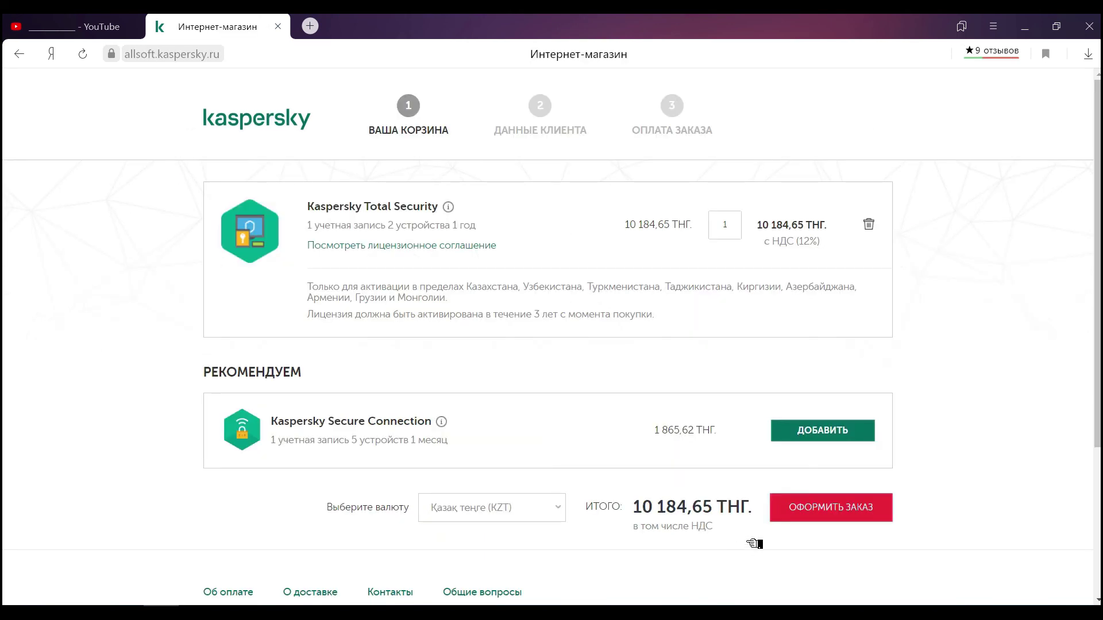
{"action": "left_click", "coordinate": [822, 512]}
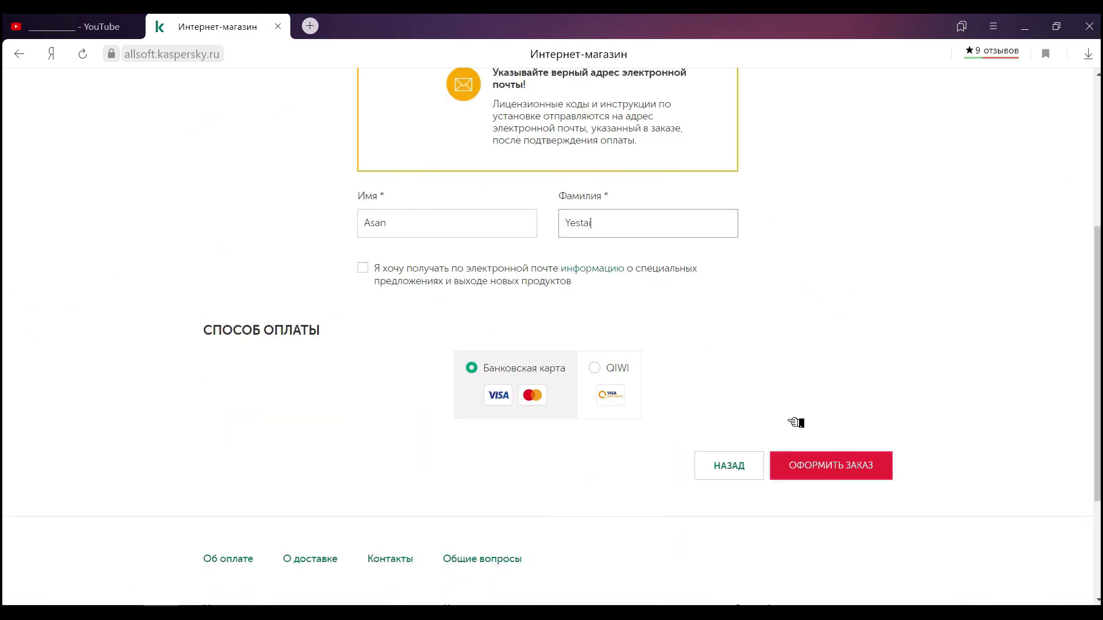
{"action": "scroll", "coordinate": [761, 386], "scroll_direction": "up", "scroll_amount": 4}
{"action": "scroll", "coordinate": [647, 403], "scroll_direction": "down", "scroll_amount": 2}
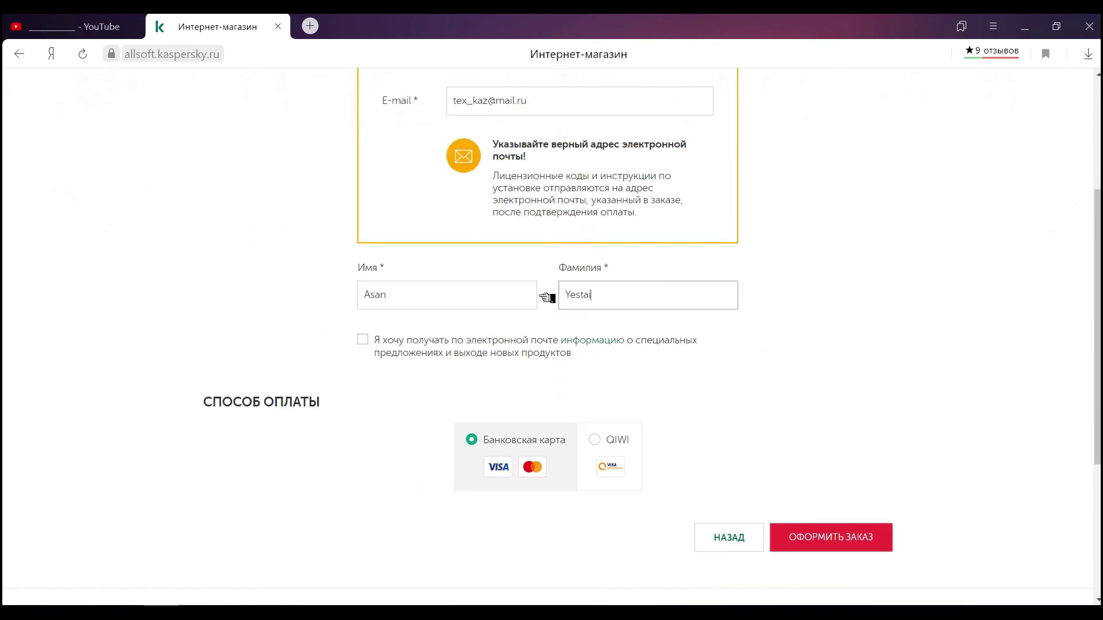
{"action": "left_click", "coordinate": [842, 536]}
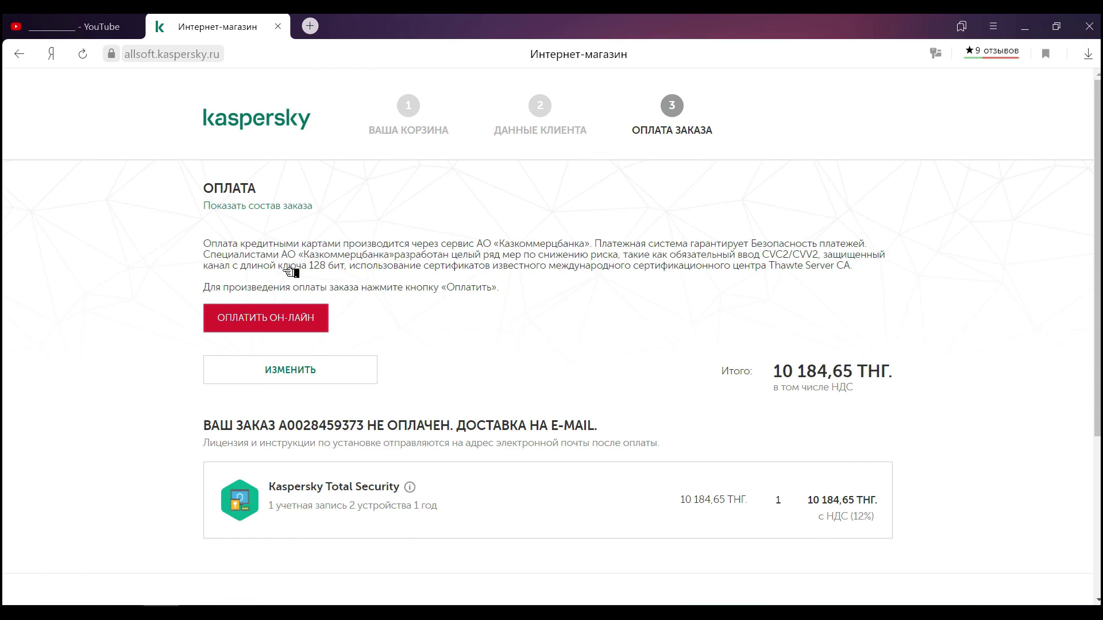
{"action": "left_click", "coordinate": [276, 316]}
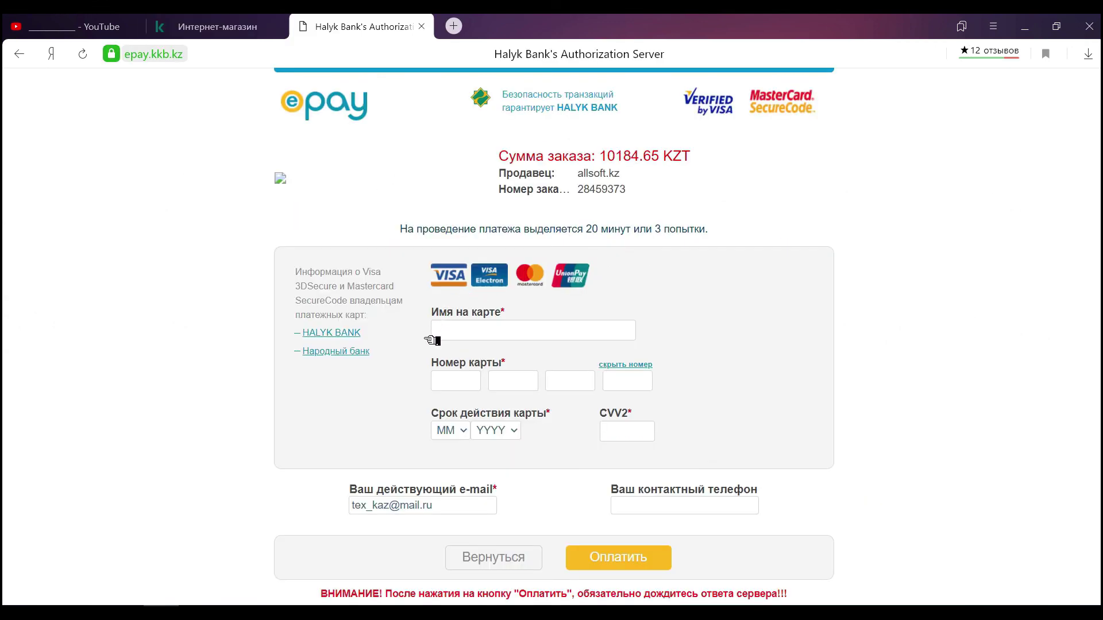